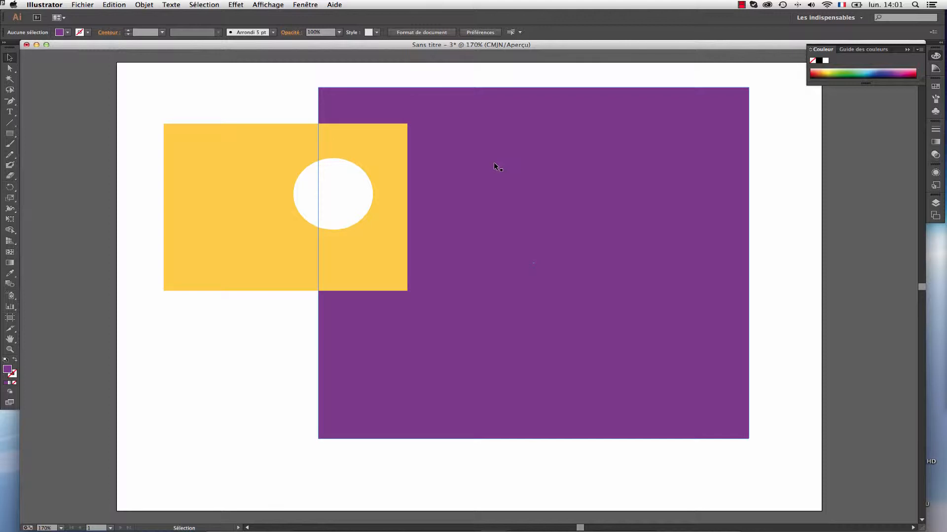
Step: Combine the yellow rectangle and the white circle into a compound path, and shift it down over the purple rectangle
click(262, 200)
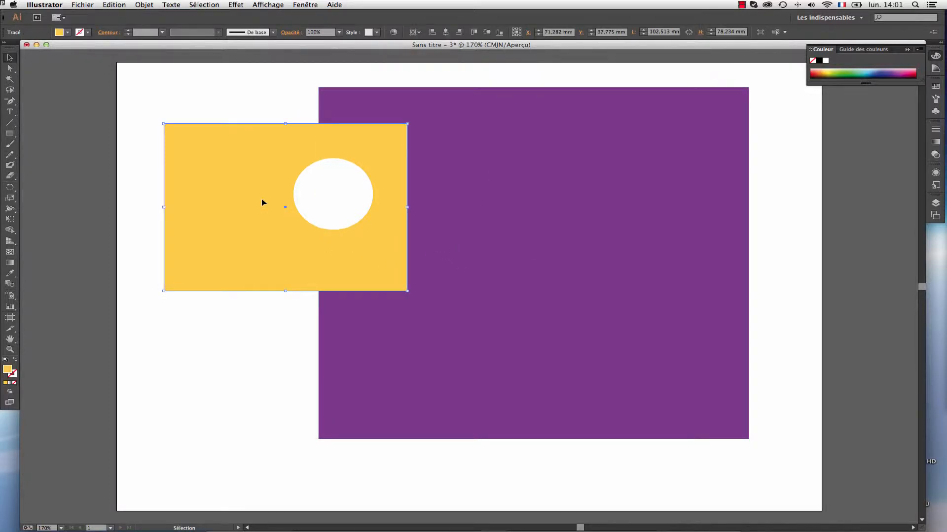
click(336, 228)
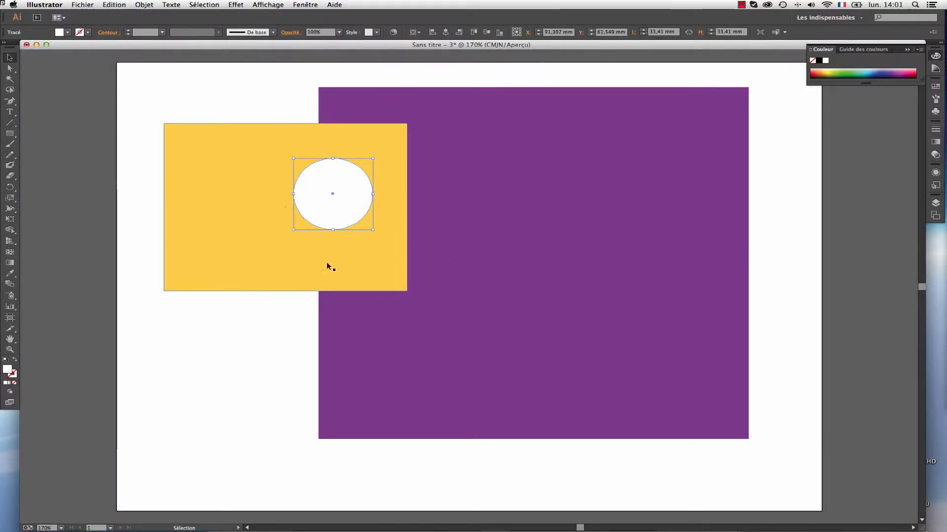
click(232, 111)
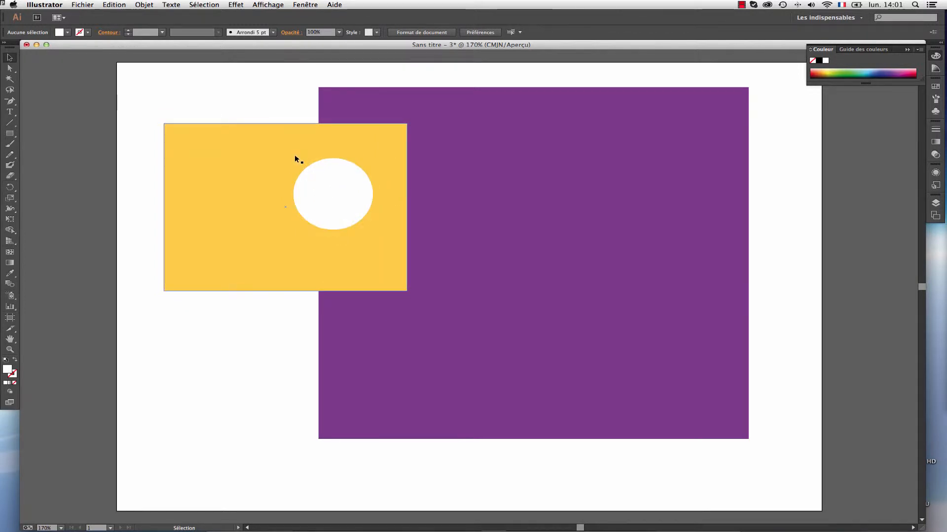
click(261, 153)
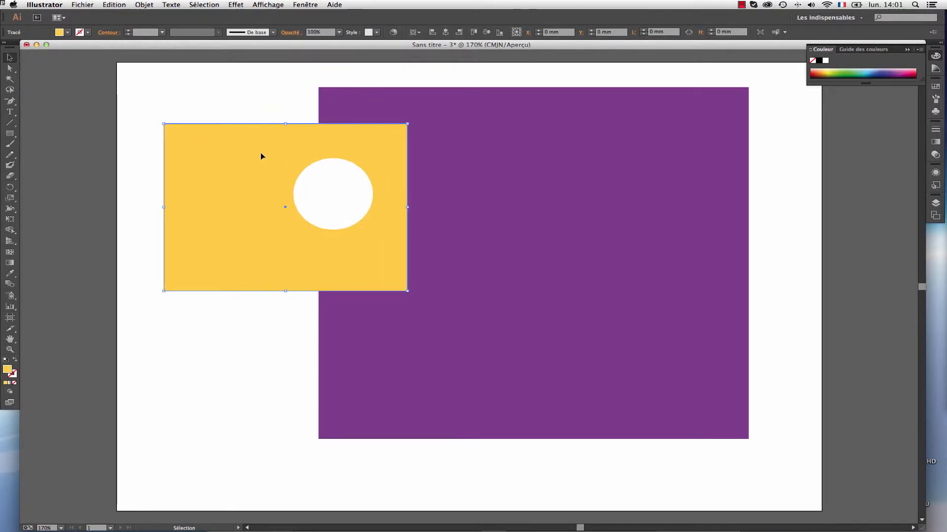
shift+click(335, 205)
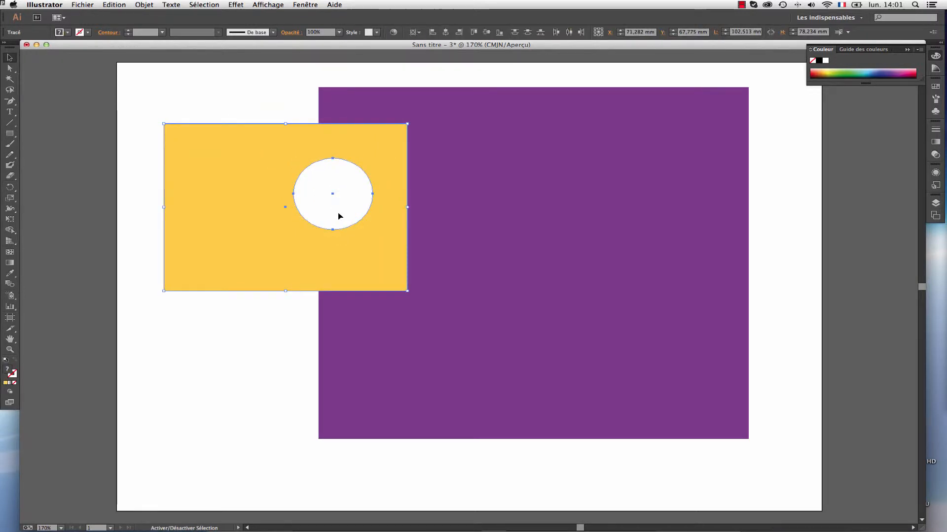
click(144, 5)
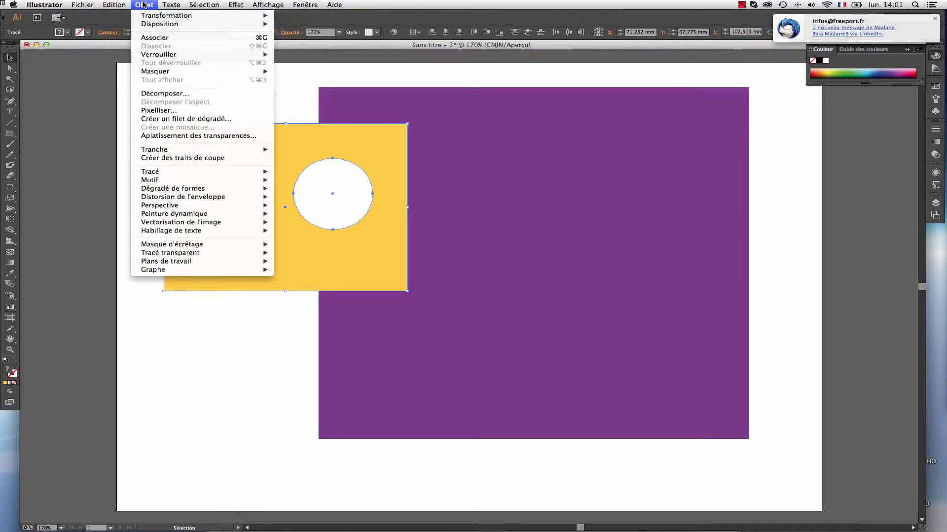
mouse_move(223, 254)
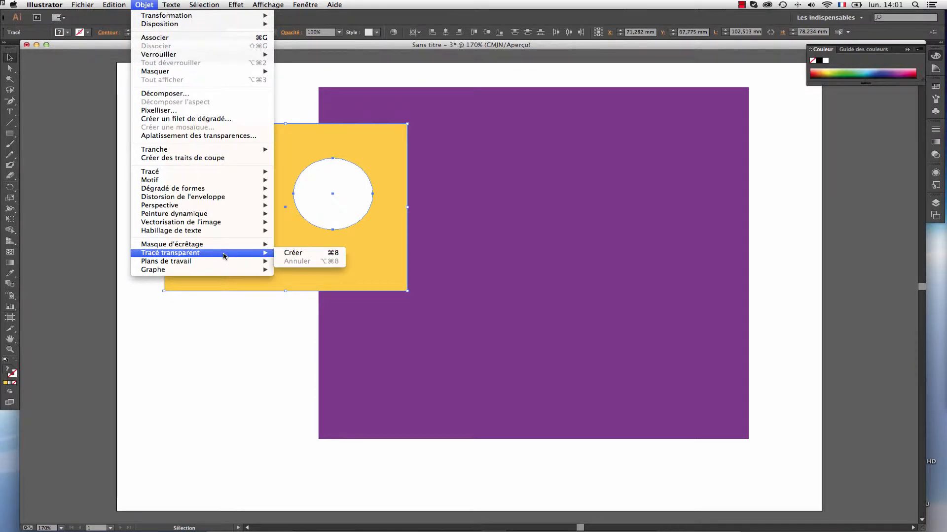
click(314, 256)
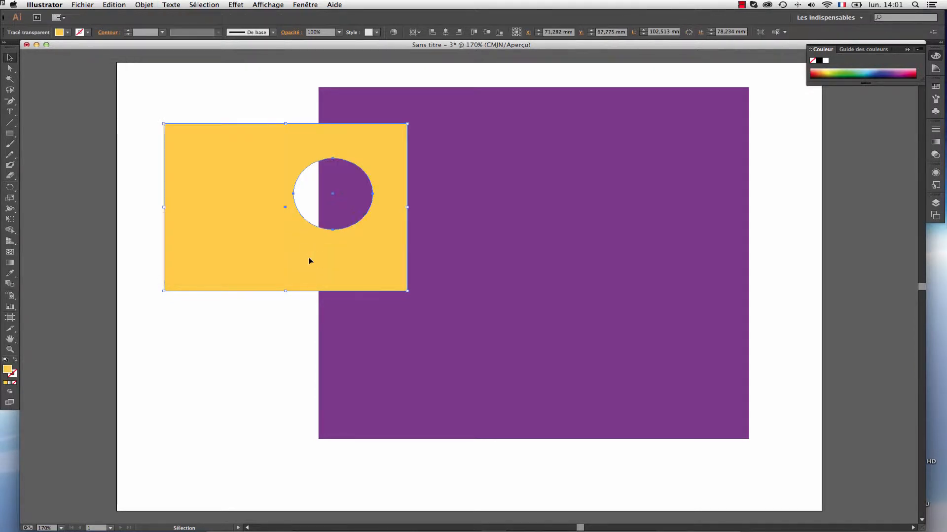
drag(242, 247, 284, 280)
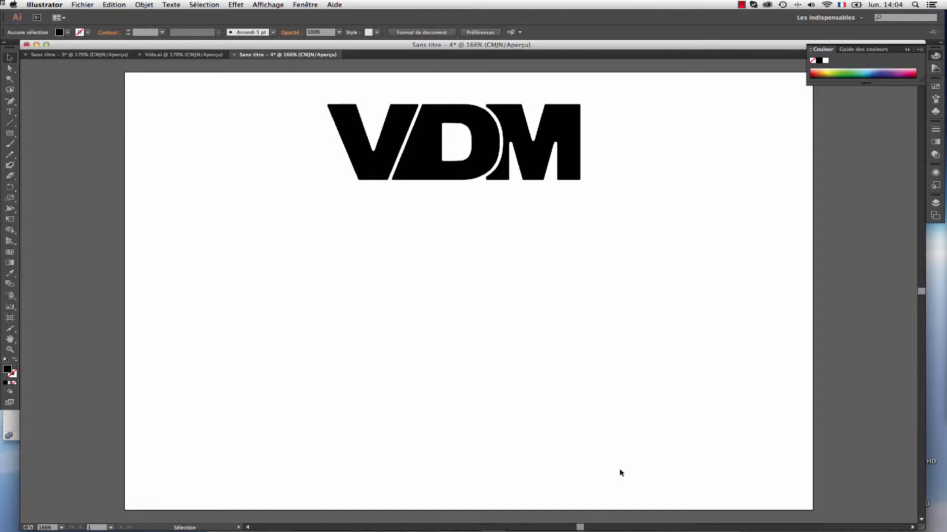
Step: Paste the large outlined VDM lettering onto the artboard below the finished VDM logo
key(super+v)
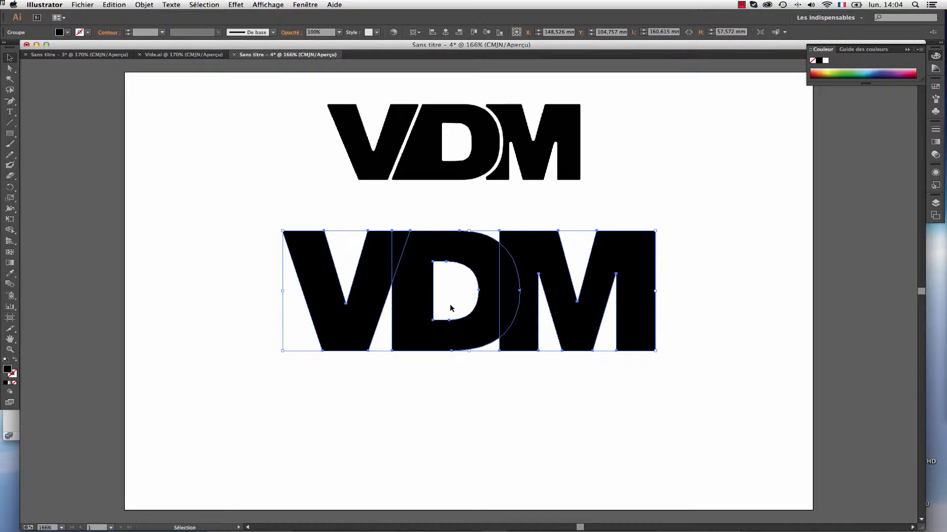
click(144, 5)
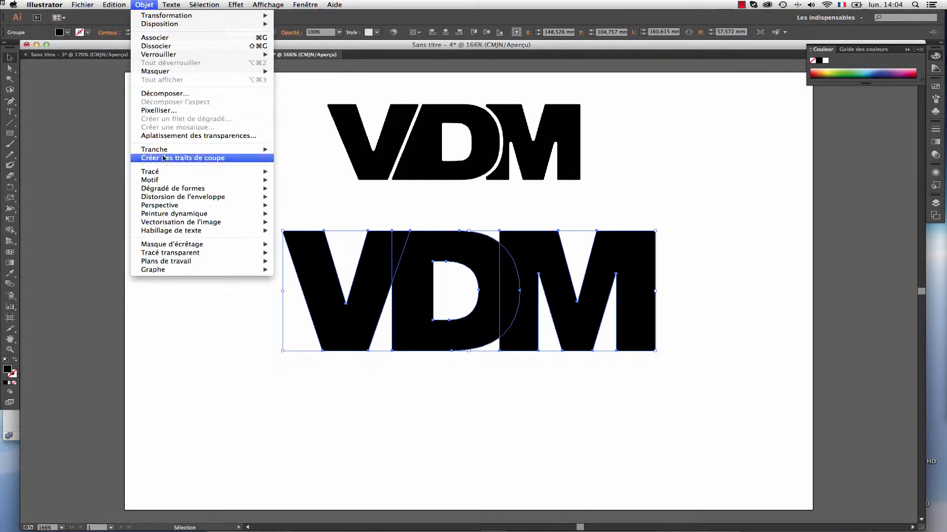
mouse_move(202, 254)
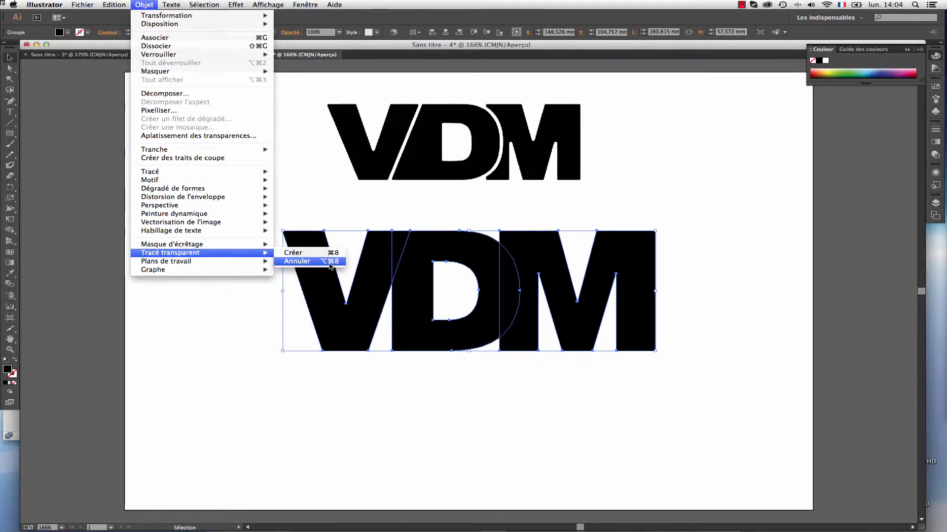
click(334, 213)
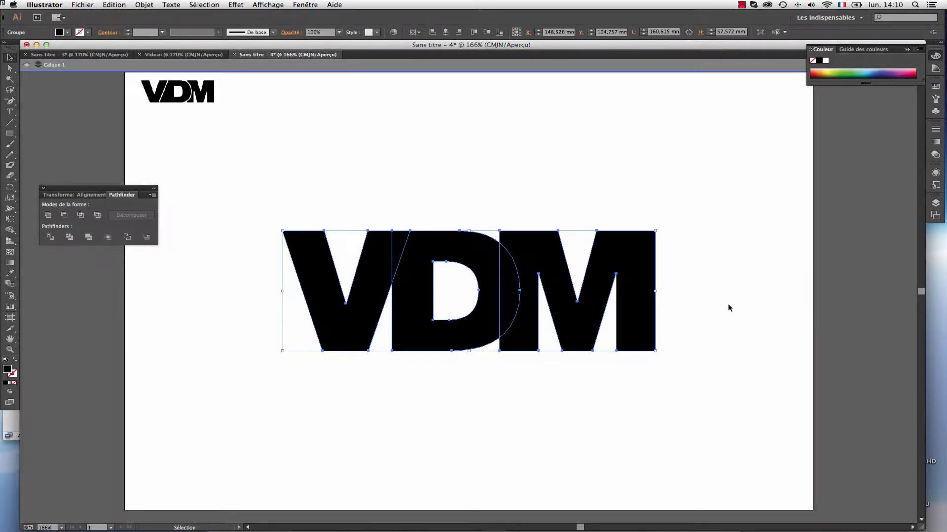
Step: Release the compound path of the large VDM lettering so the D's counter becomes a separate shape
click(144, 5)
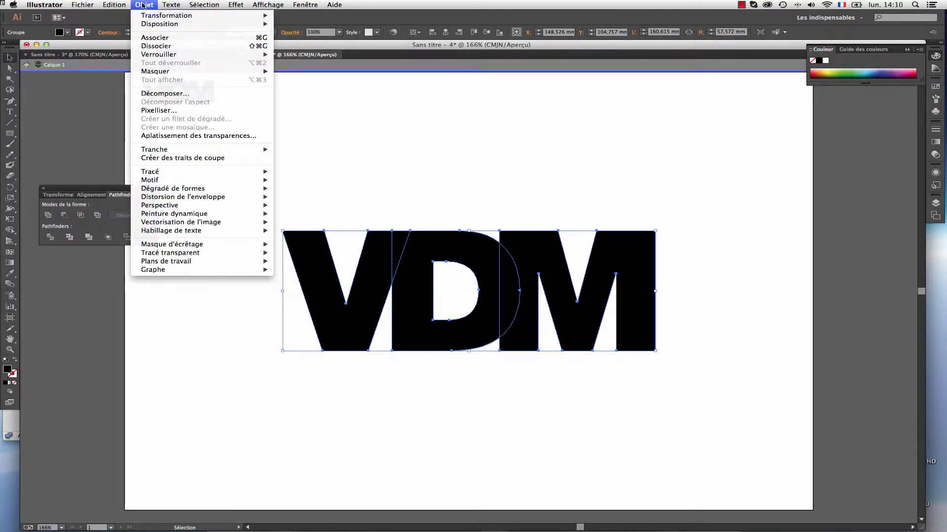
mouse_move(221, 252)
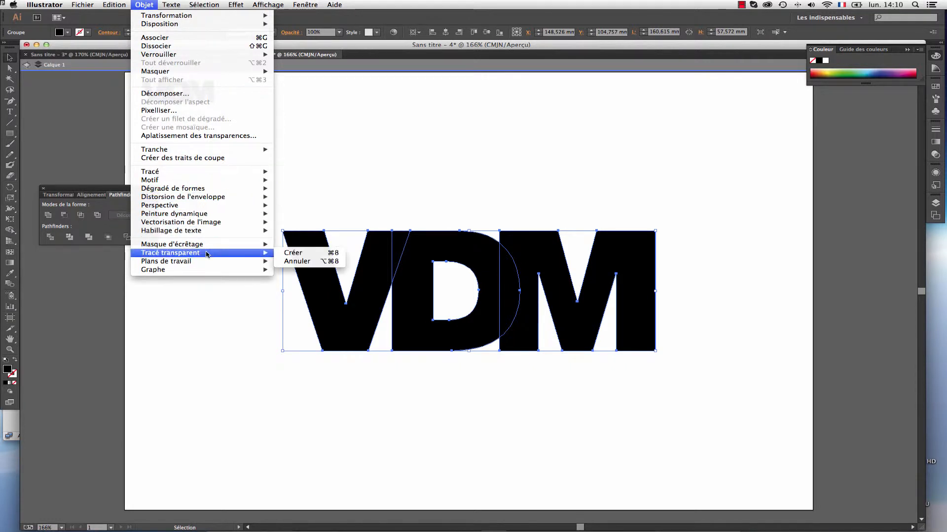
click(293, 262)
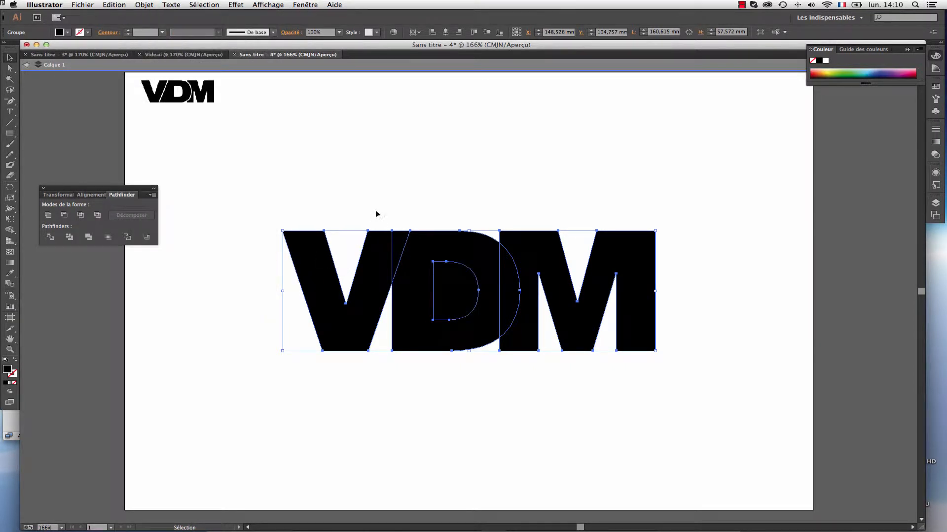
click(459, 199)
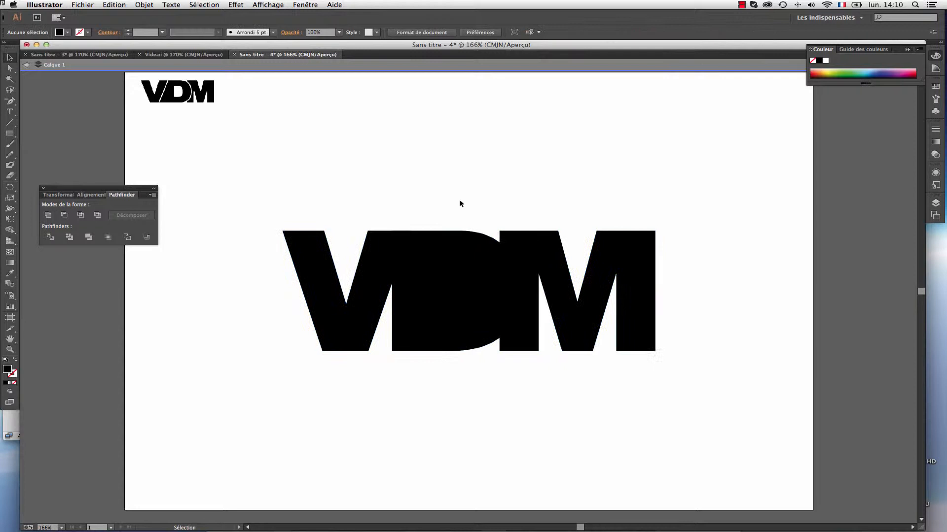
Step: Ungroup the large VDM lettering into individual letter shapes
click(468, 260)
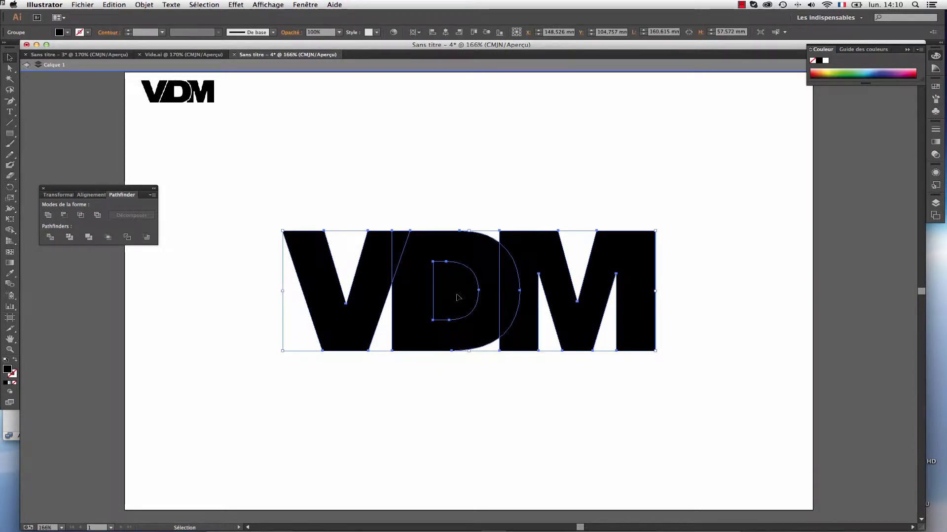
click(144, 4)
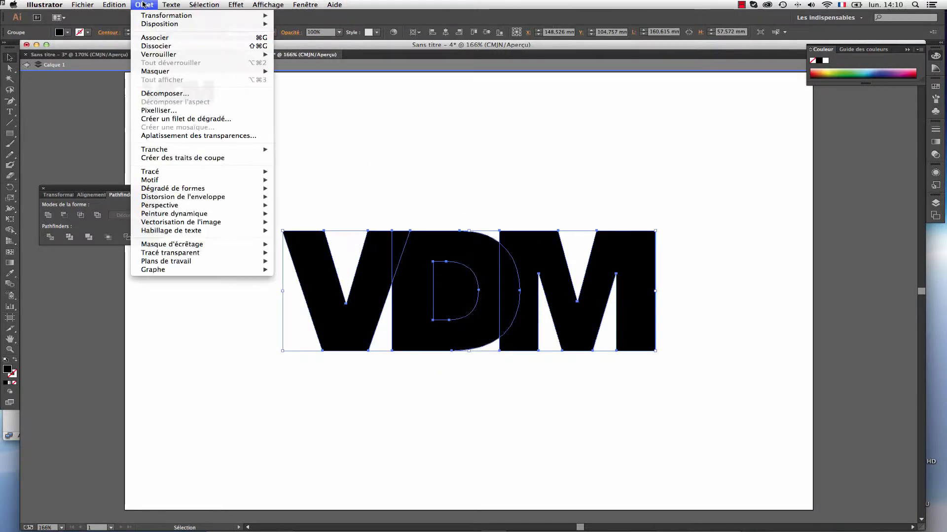
click(144, 46)
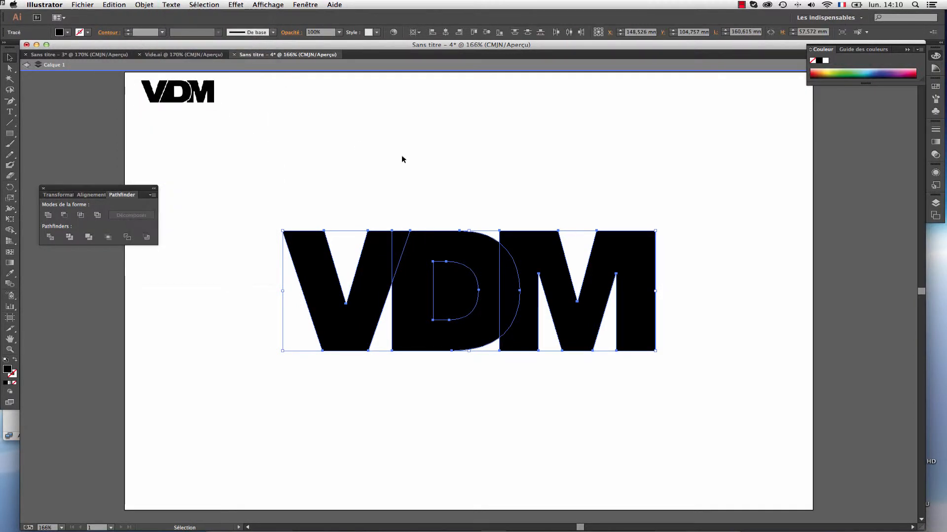
Step: Move the D together with its inner counter shape straight down, clear of the V and the M
click(447, 274)
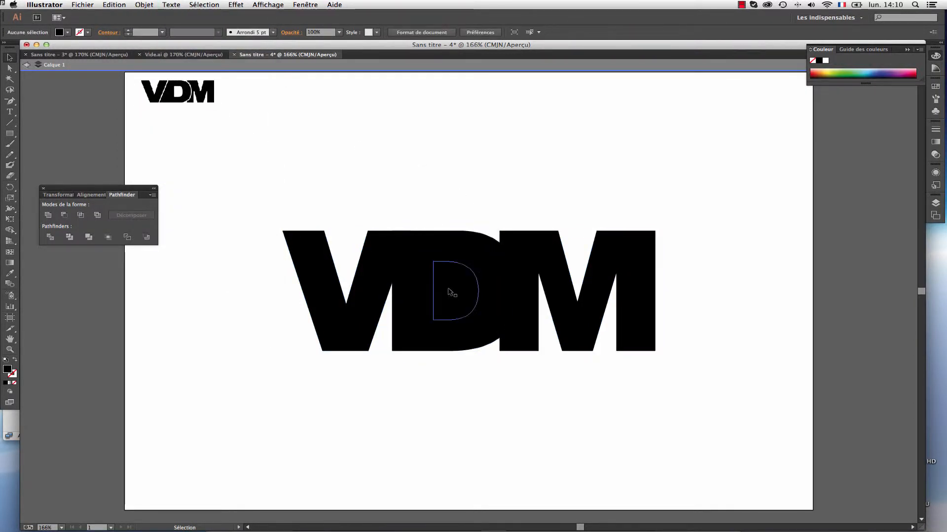
click(528, 276)
click(437, 296)
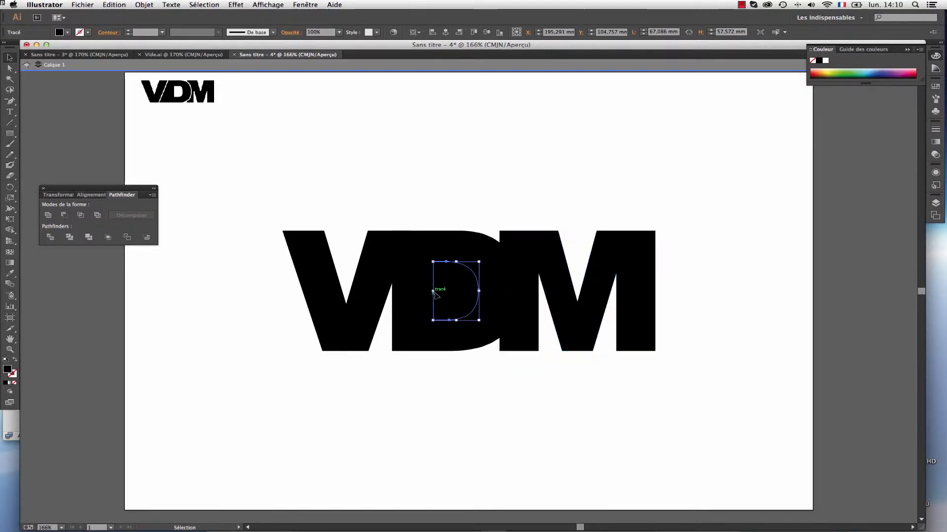
drag(412, 311, 413, 459)
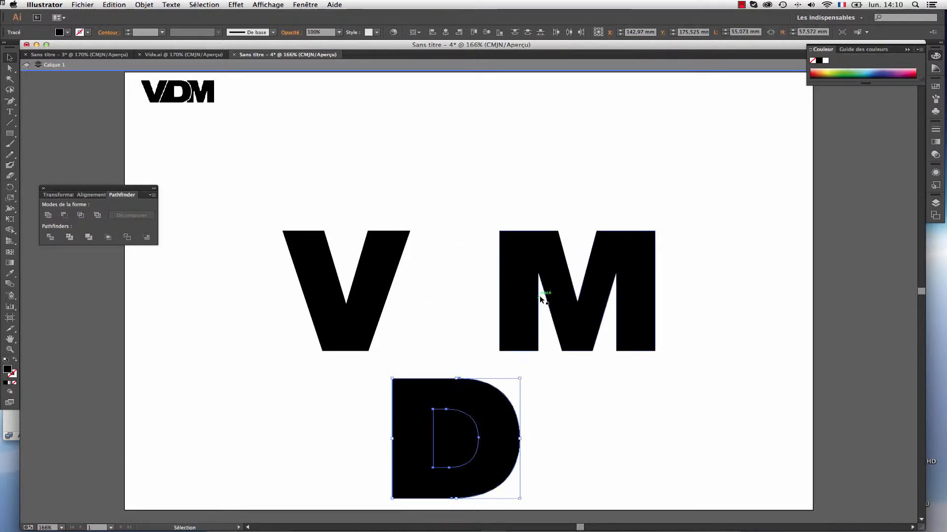
Step: Extend the V by moving its upper-right and lower-right anchor points onto the M's upper-left and lower-left corners
click(10, 68)
click(429, 268)
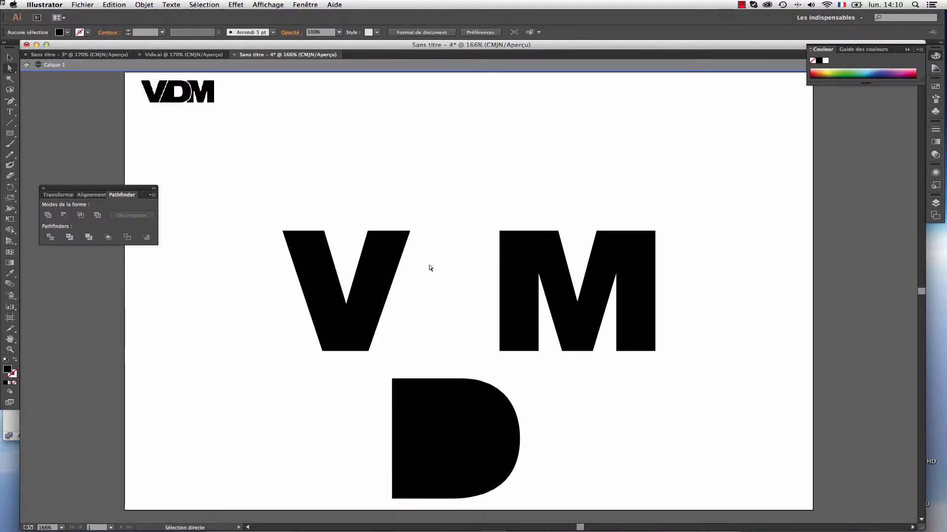
click(393, 269)
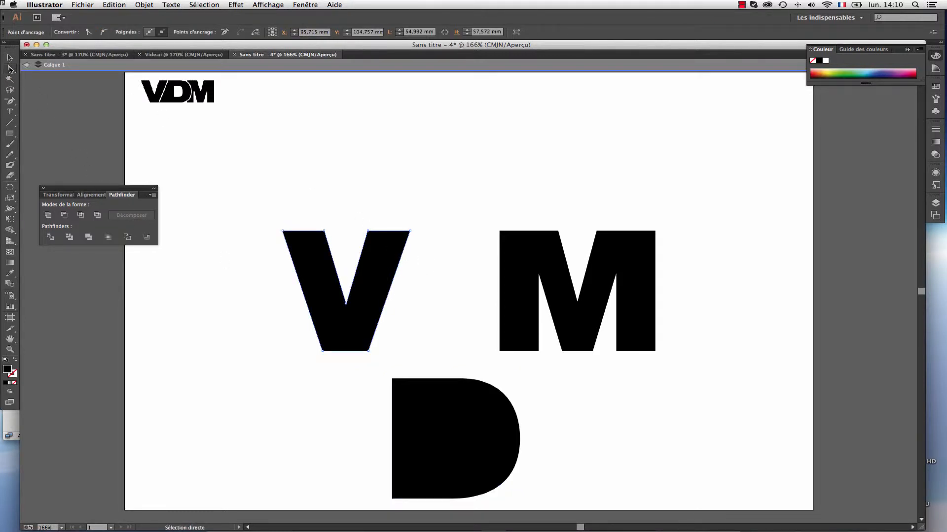
click(392, 289)
click(492, 290)
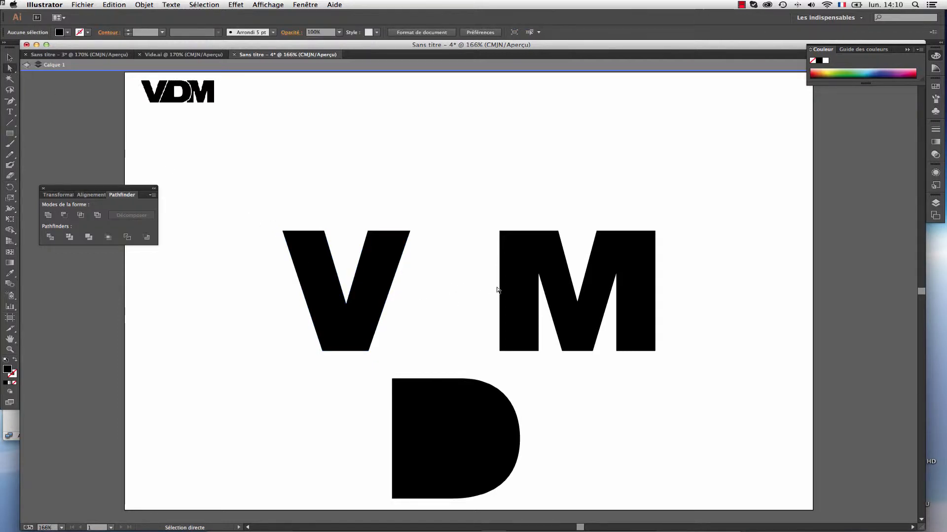
click(498, 290)
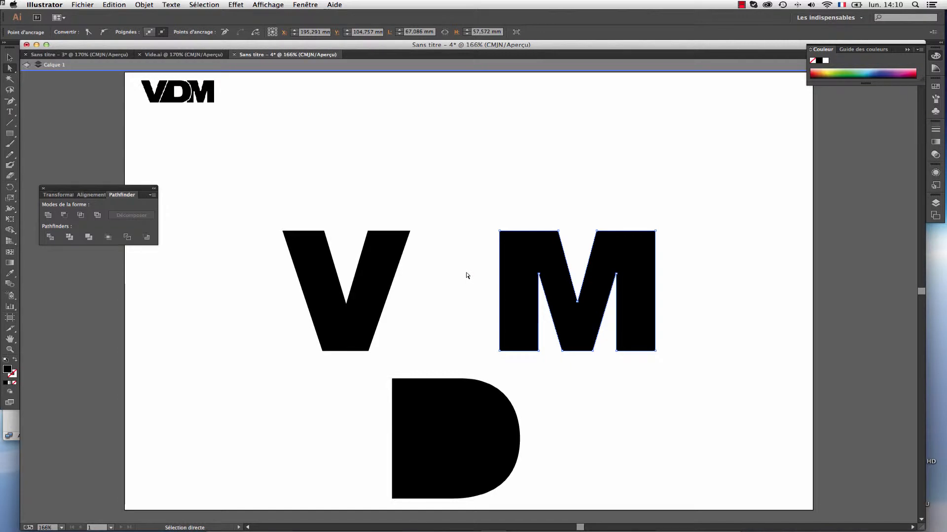
drag(409, 231, 498, 231)
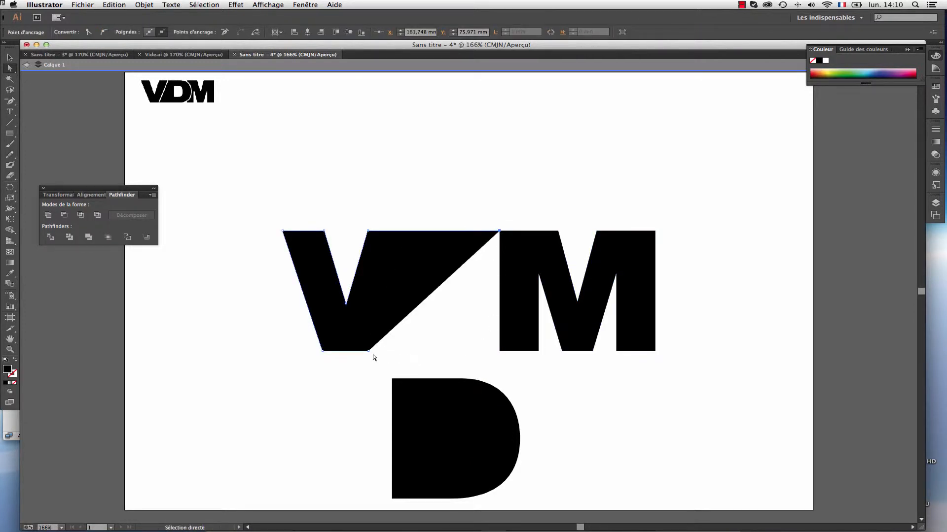
drag(368, 351, 500, 353)
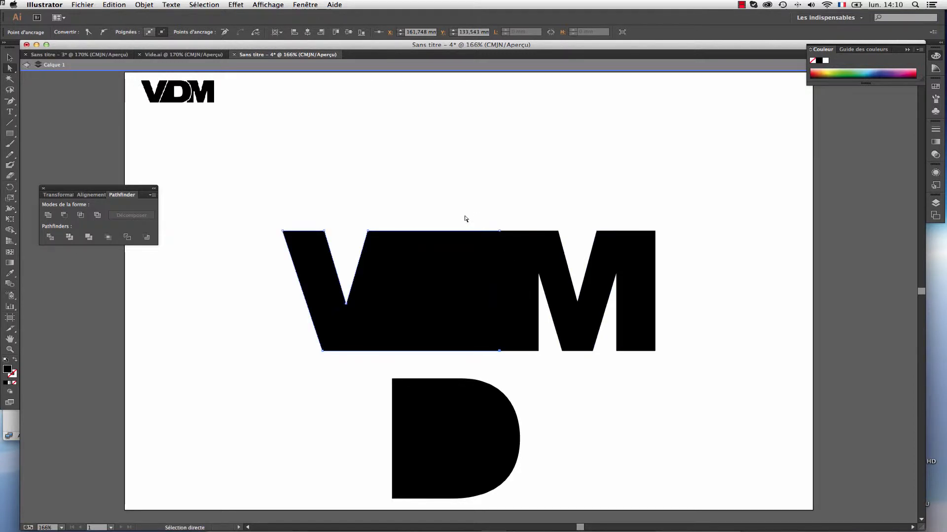
Step: Unite the extended V and the M into a single shape with Pathfinder
click(9, 58)
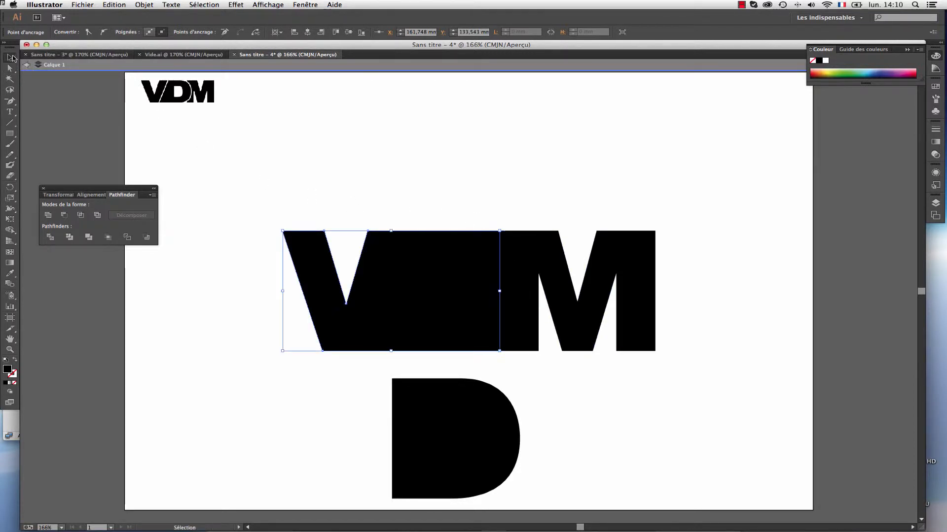
shift+click(520, 271)
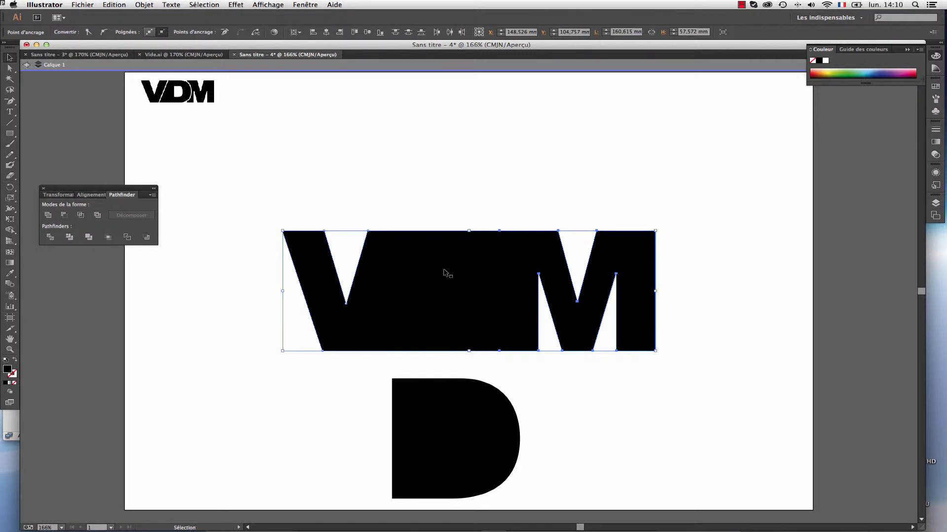
drag(111, 190, 538, 112)
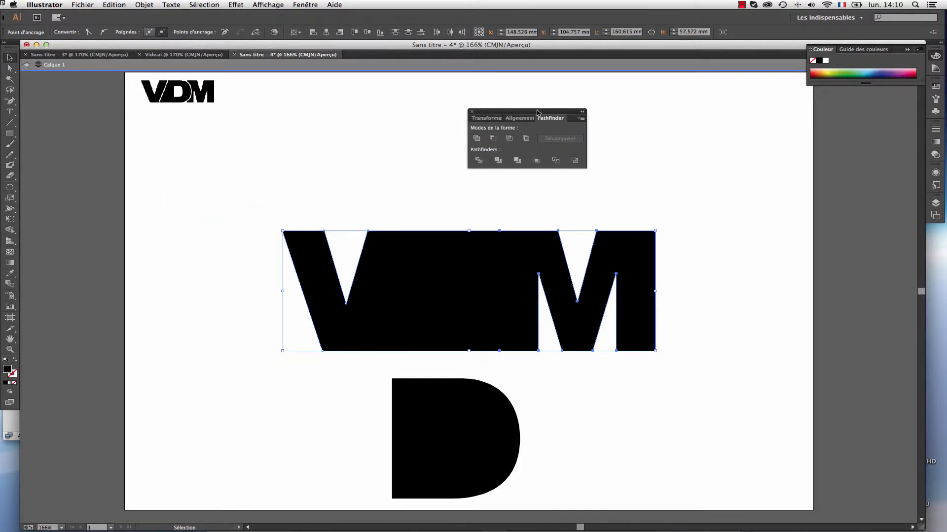
click(476, 140)
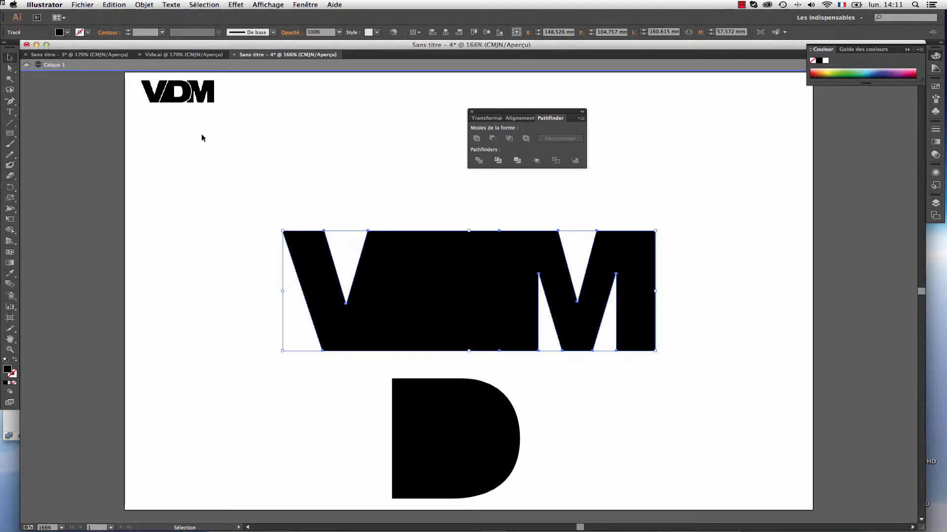
Step: Delete the two redundant anchor points on the upper and lower edges of the united V-M shape
click(12, 103)
click(13, 103)
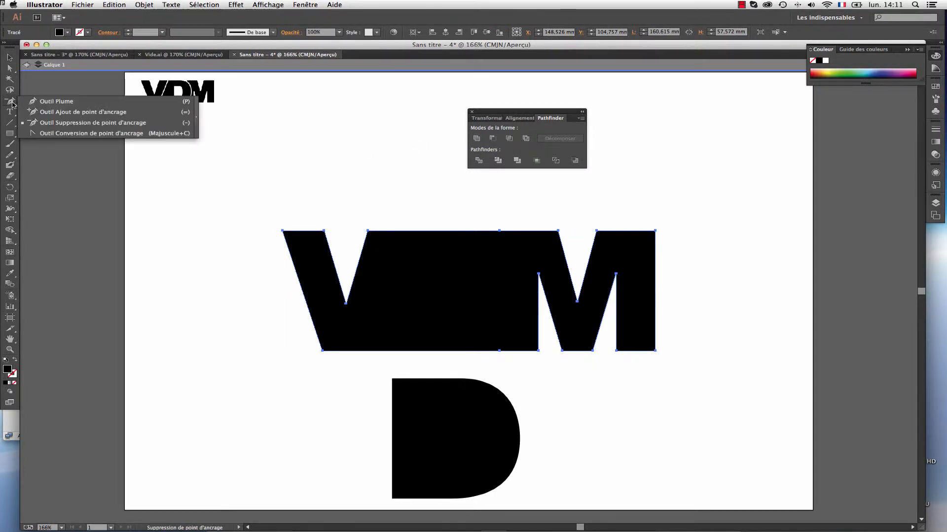
click(42, 123)
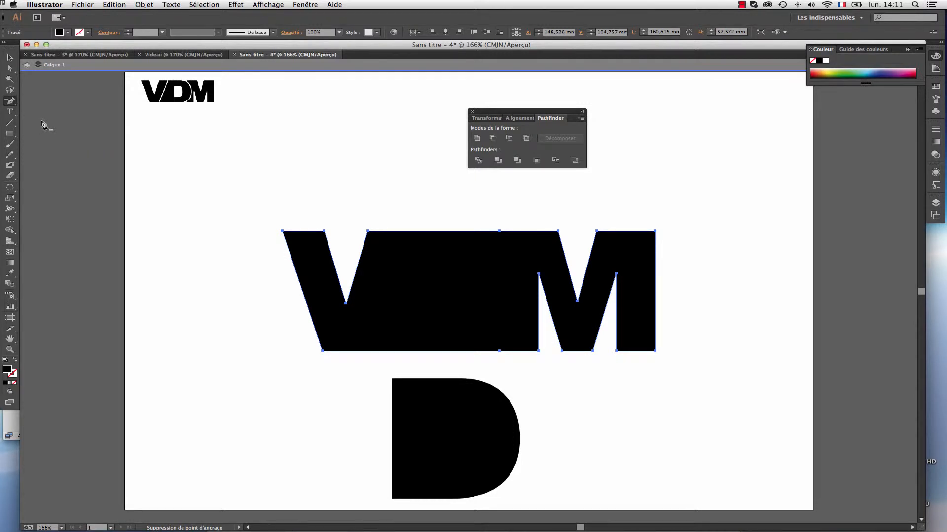
click(500, 231)
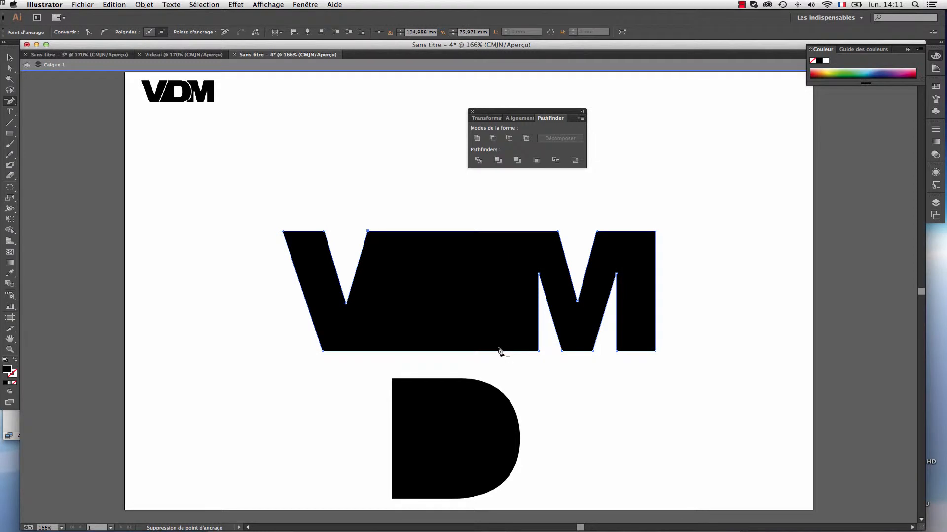
click(499, 351)
click(10, 58)
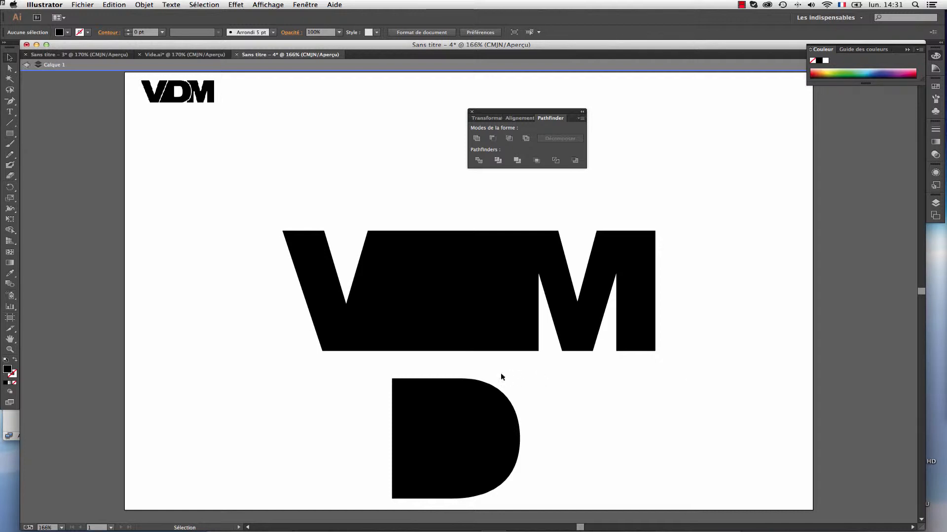
Step: Move the large D back up between the V and the M and enlarge it uniformly to about 55.6 mm wide
drag(438, 385, 444, 256)
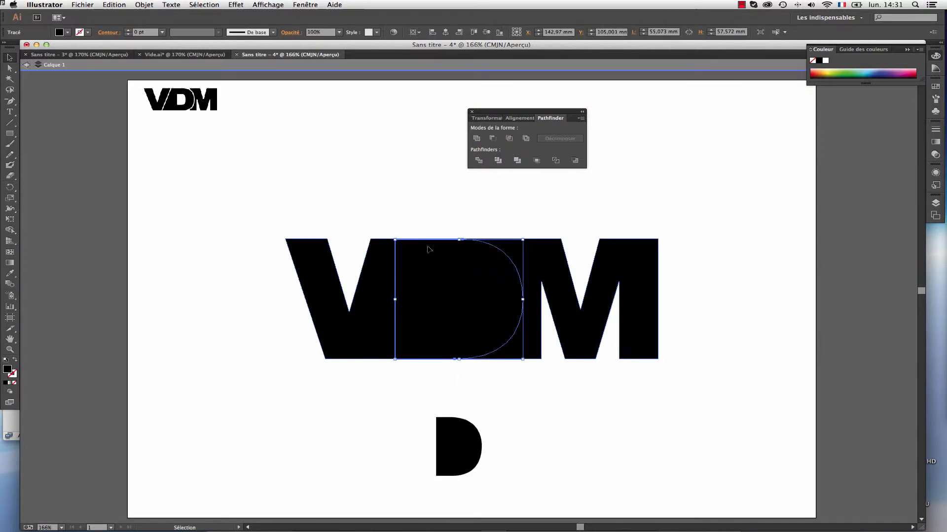
right_click(483, 282)
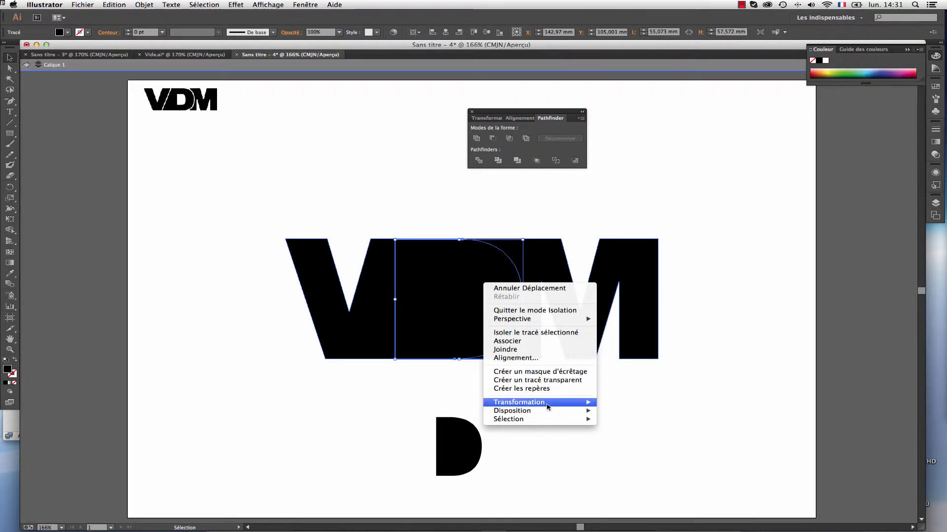
mouse_move(548, 406)
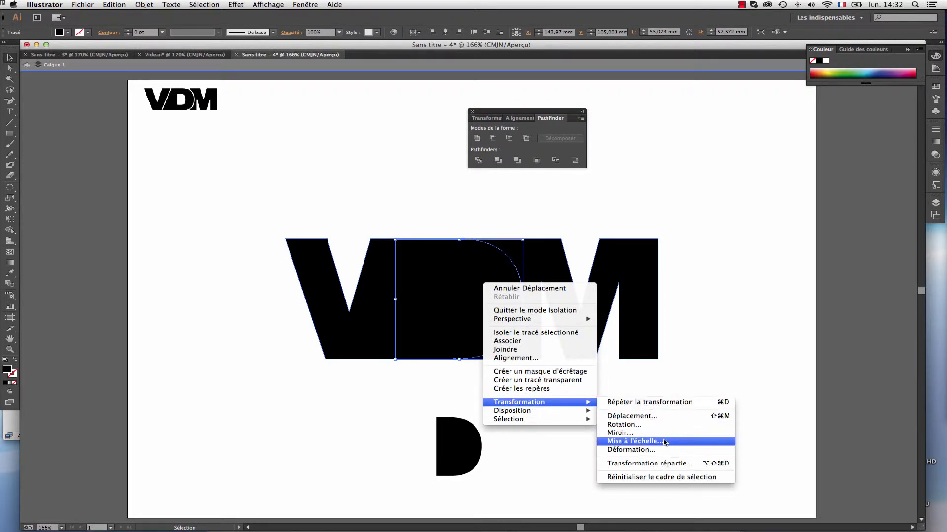
click(664, 441)
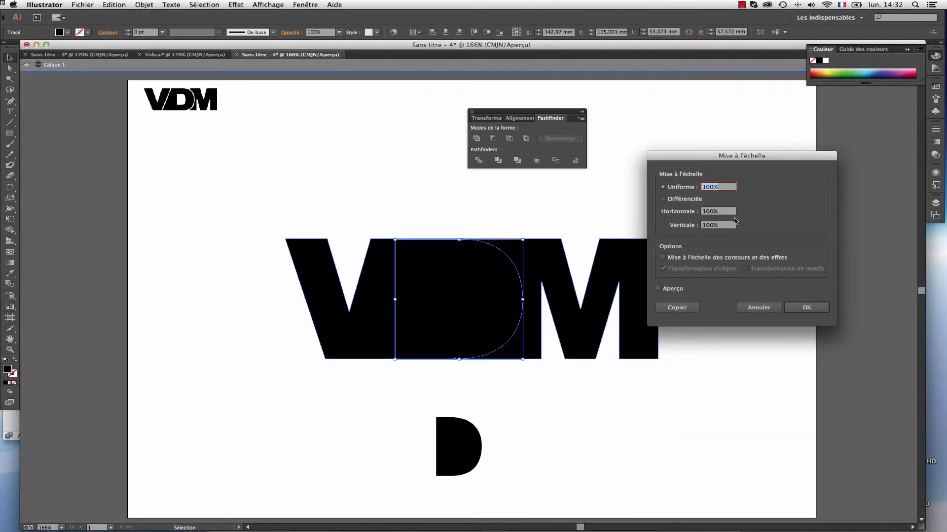
text(10)
key(Return)
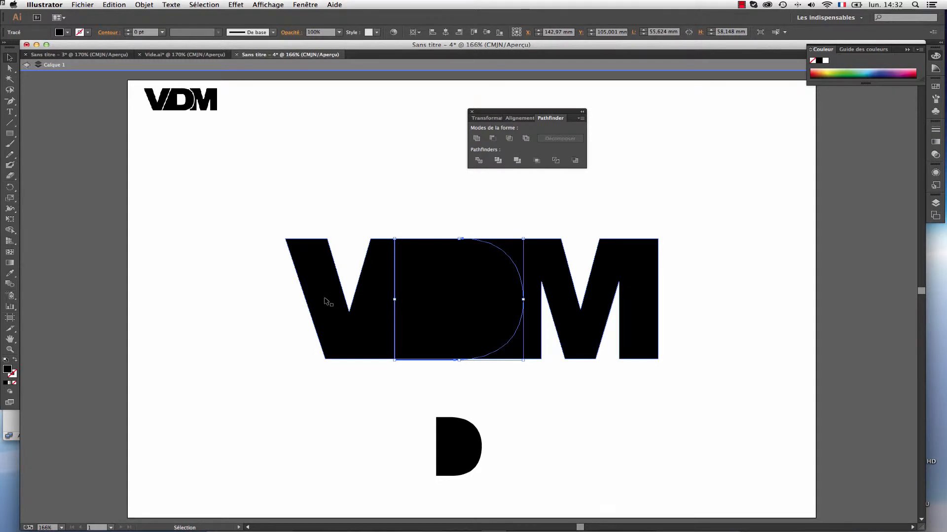
Step: Bring the large D to the front and subtract it from the united V-M shape with Pathfinder
click(147, 5)
mouse_move(207, 24)
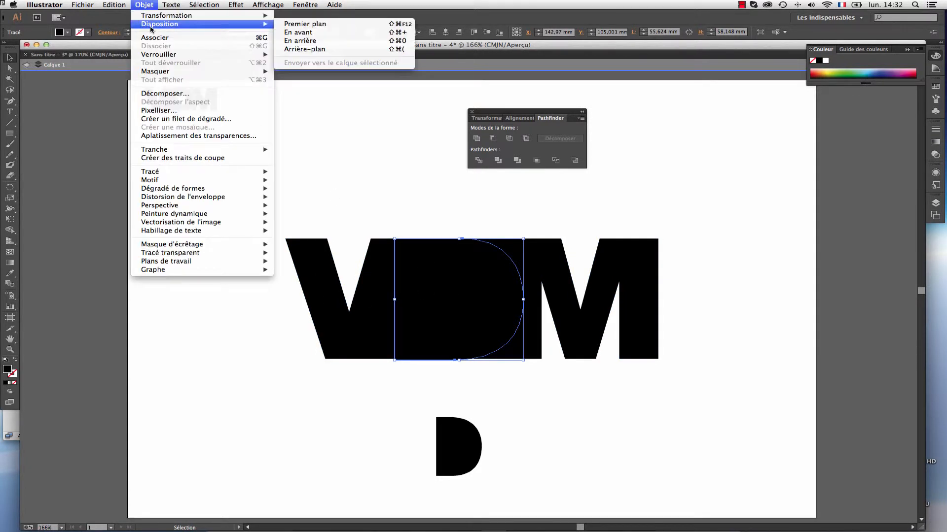
click(304, 24)
shift+click(538, 261)
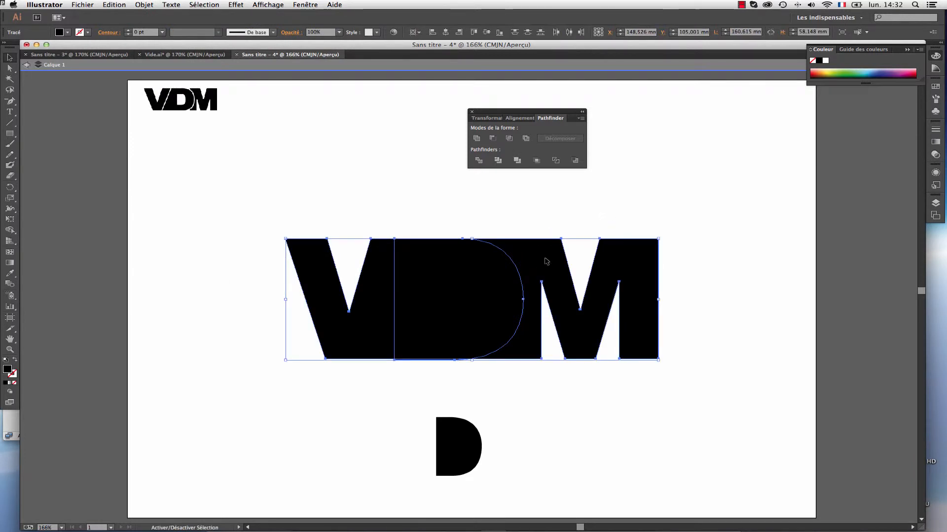
click(491, 139)
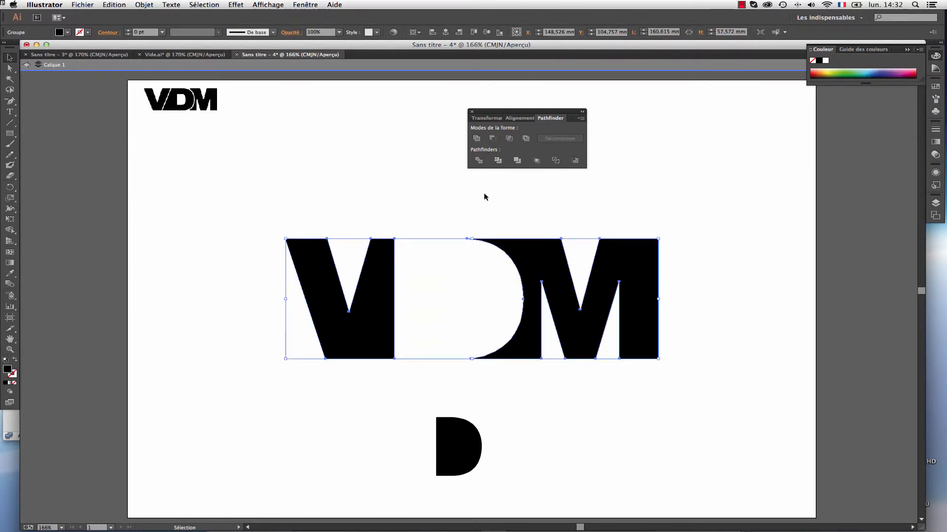
click(484, 220)
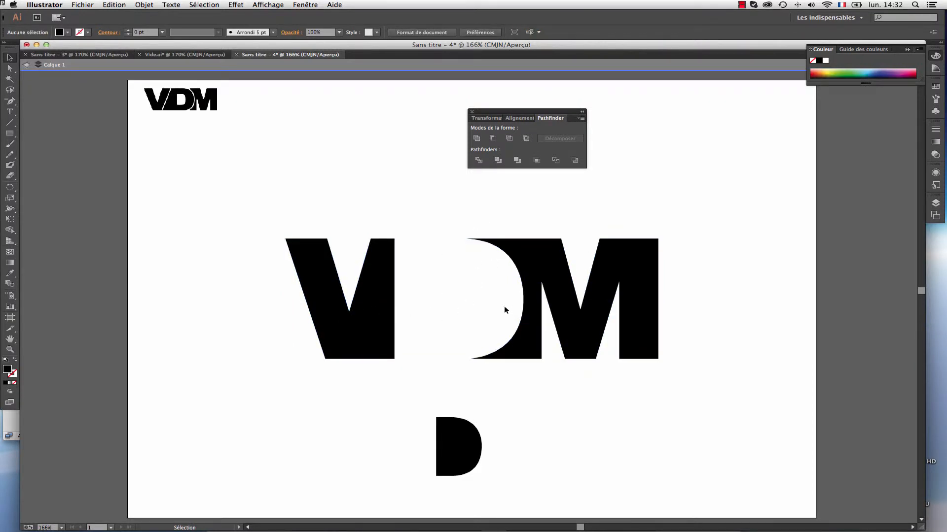
Step: Draw a purple-filled rectangle about 178 by 71 mm around the lettering and send it to the back
click(390, 322)
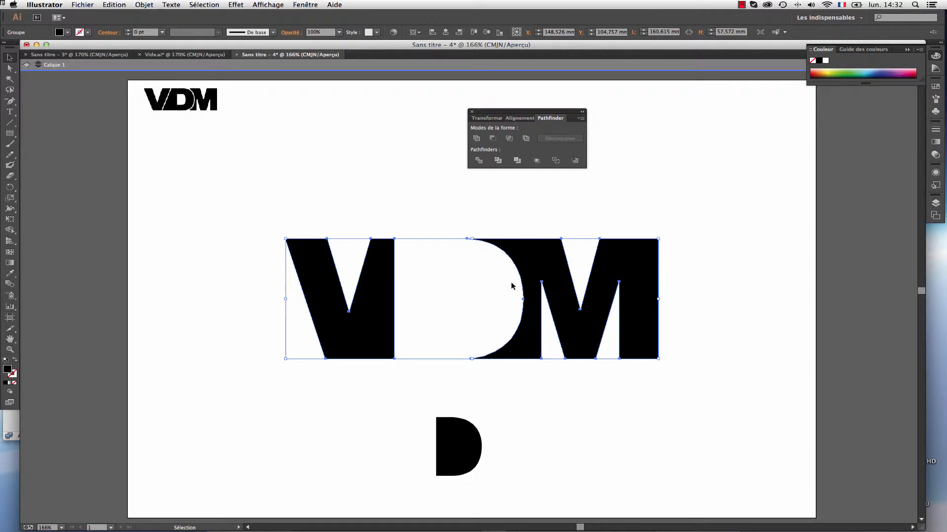
click(11, 134)
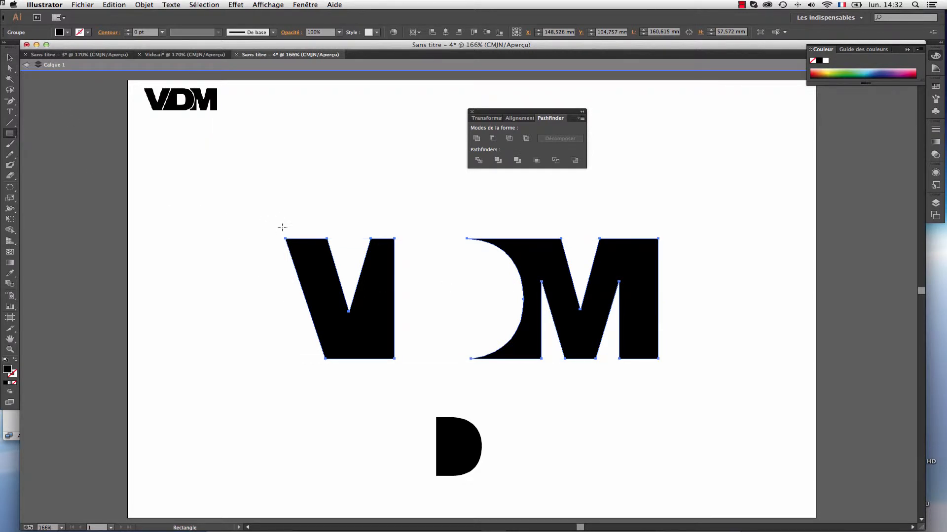
drag(269, 226, 681, 374)
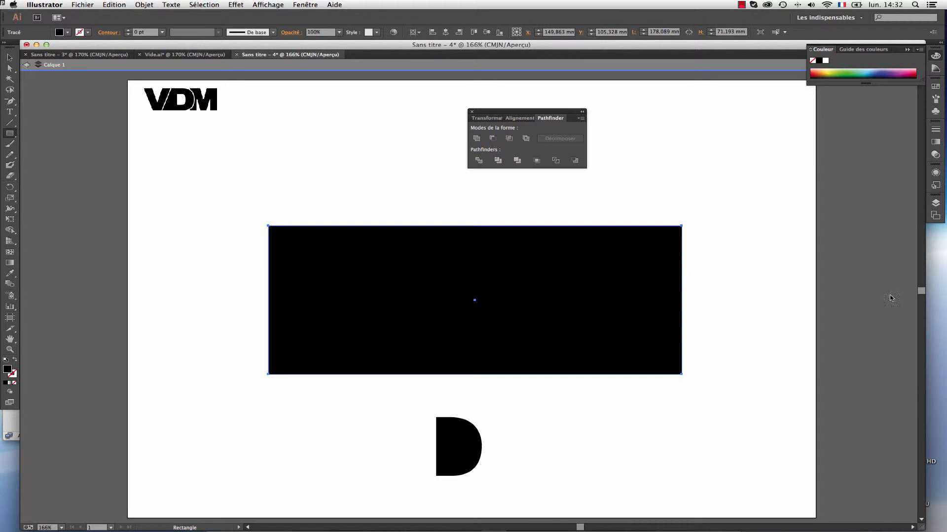
click(898, 73)
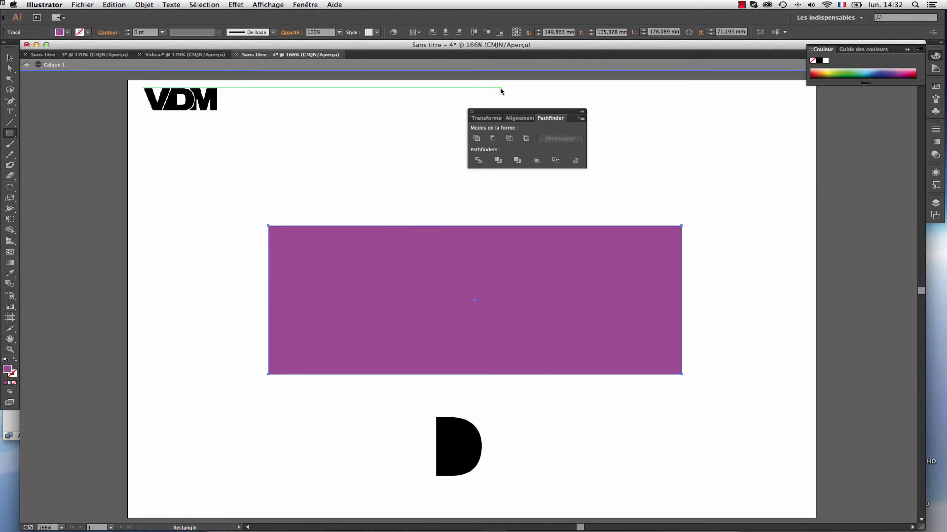
click(144, 5)
mouse_move(147, 25)
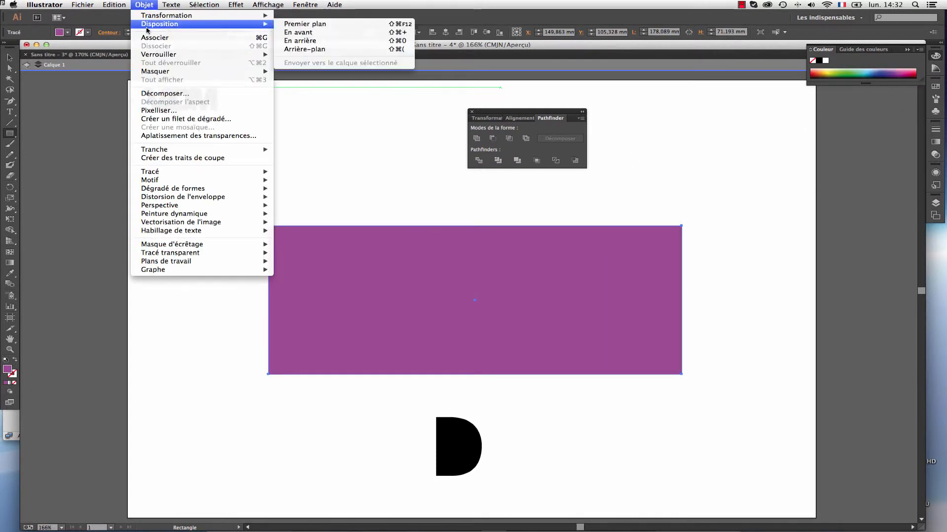
click(305, 49)
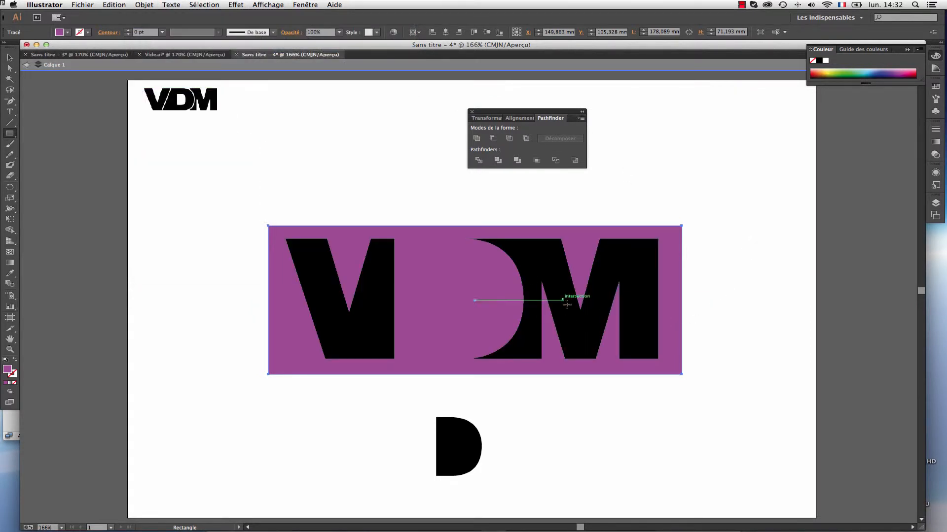
Step: Move the small D counter shape up into the D-shaped gap and unite it with the V and M shapes
click(14, 61)
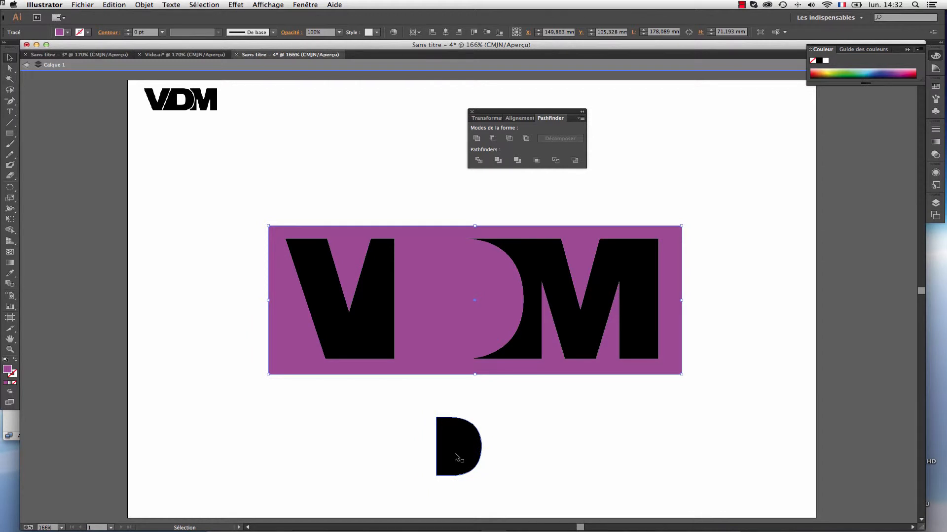
drag(456, 459, 459, 310)
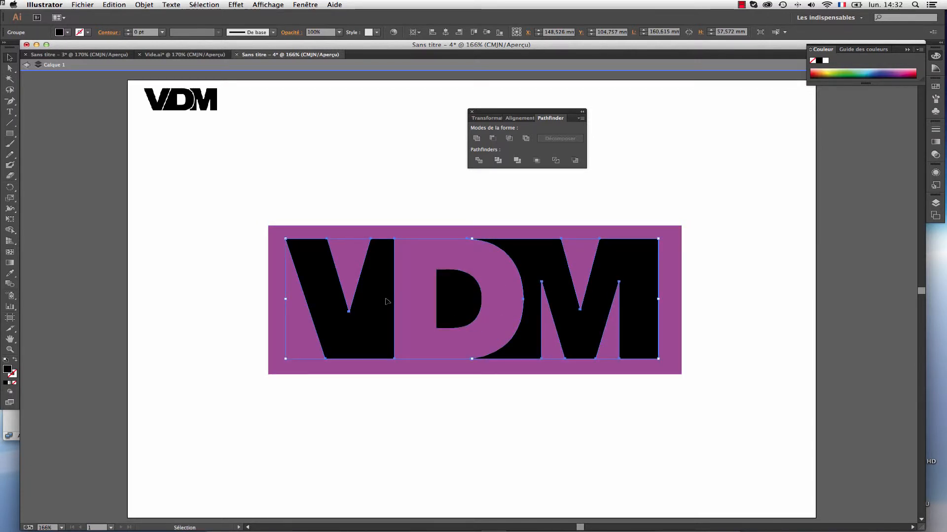
click(546, 286)
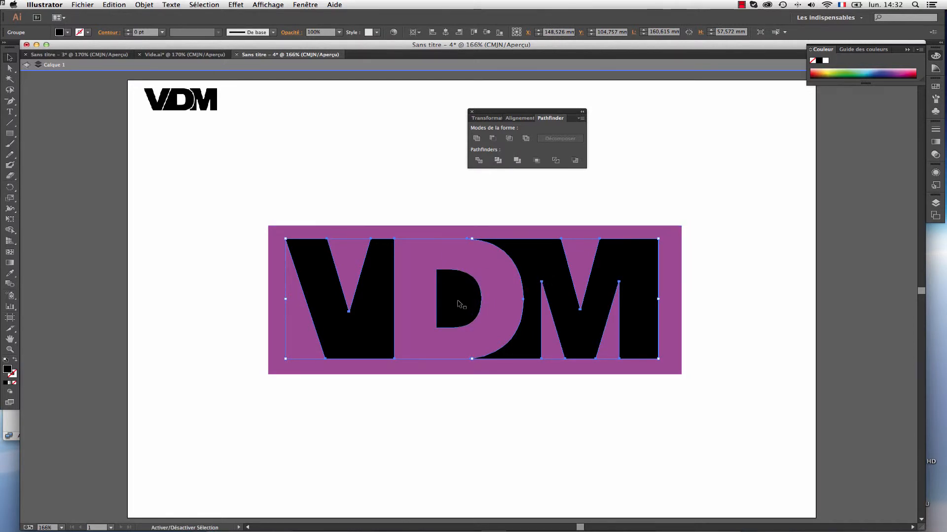
shift+click(459, 303)
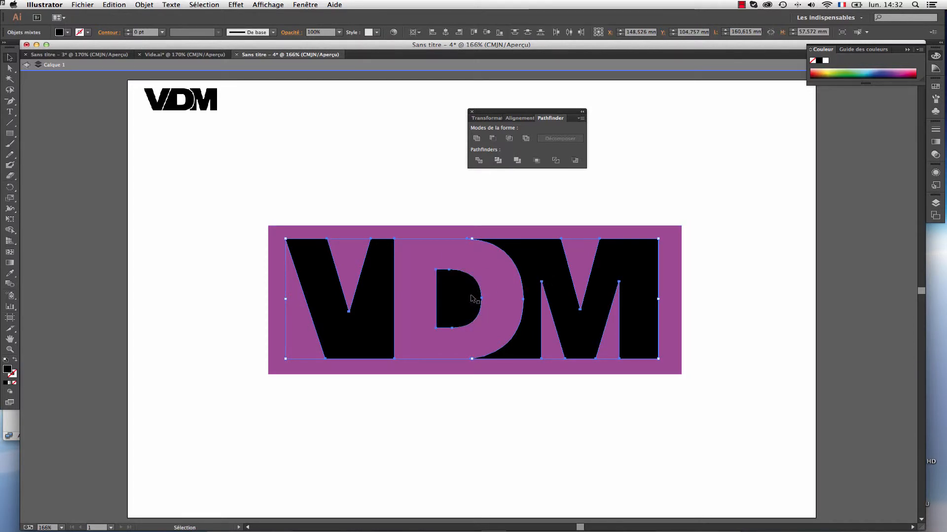
click(477, 140)
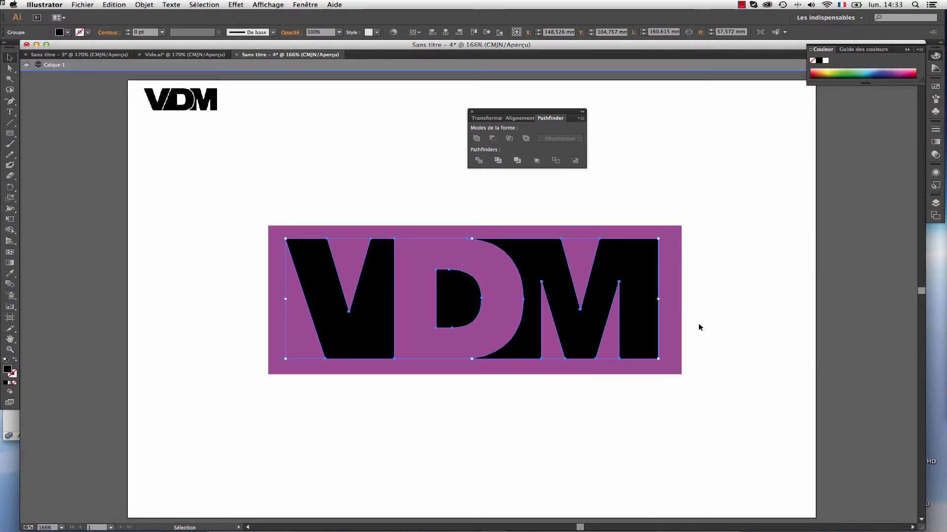
Step: Centre the united lettering horizontally on the purple rectangle and make a compound path from the two
shift+click(636, 235)
drag(570, 323, 575, 308)
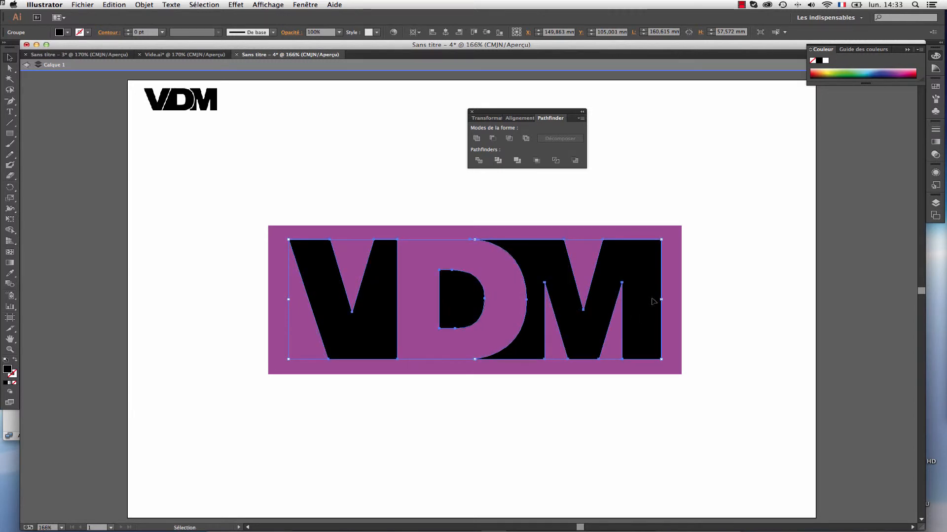
click(672, 277)
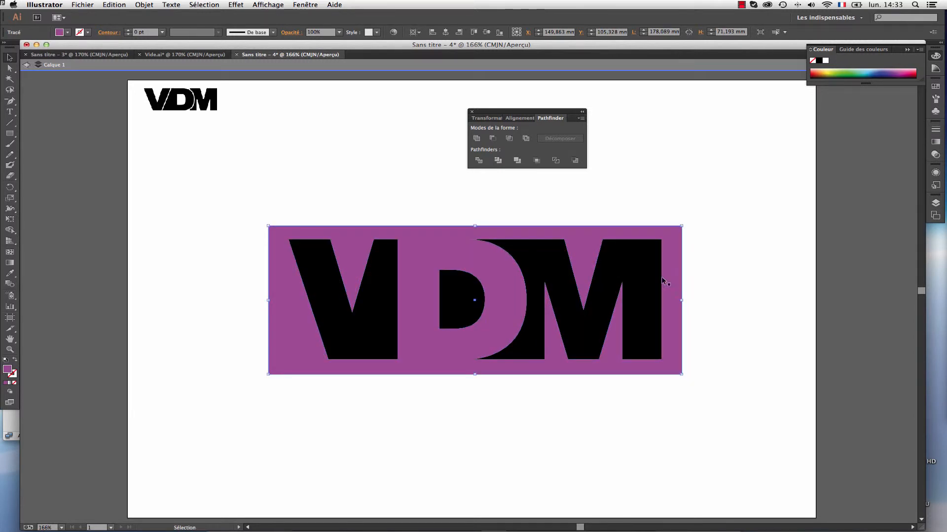
shift+click(650, 277)
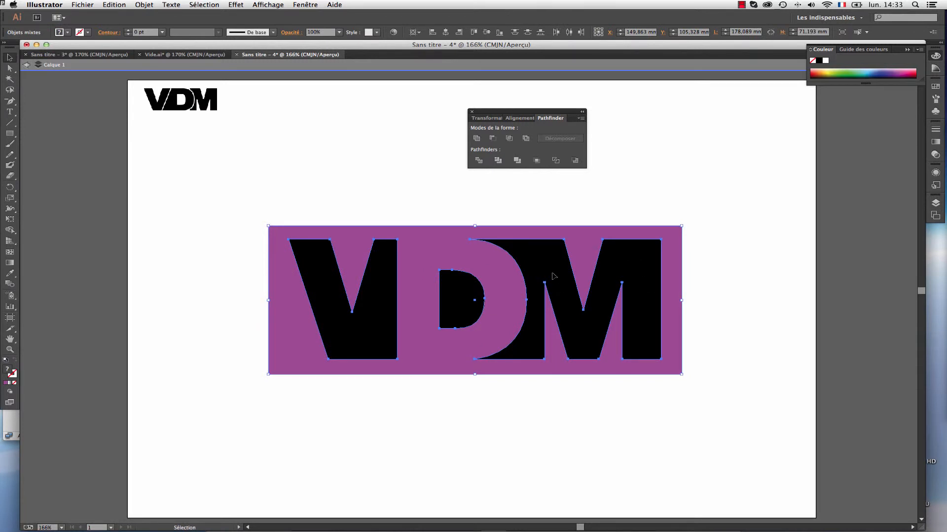
click(144, 5)
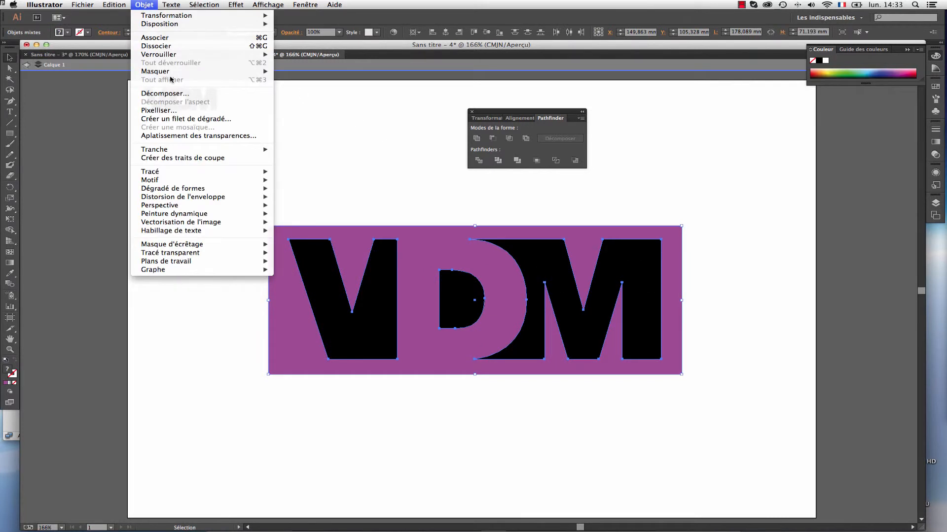
mouse_move(218, 253)
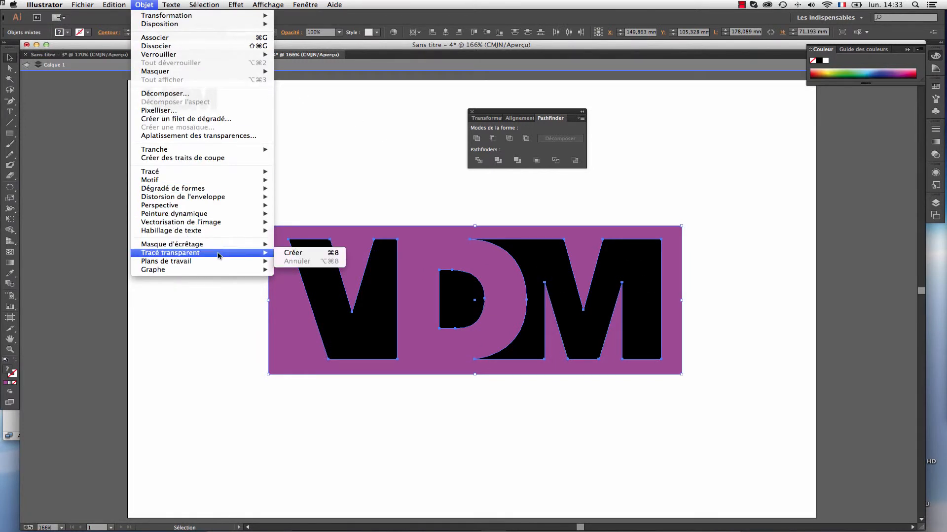
click(297, 253)
click(350, 180)
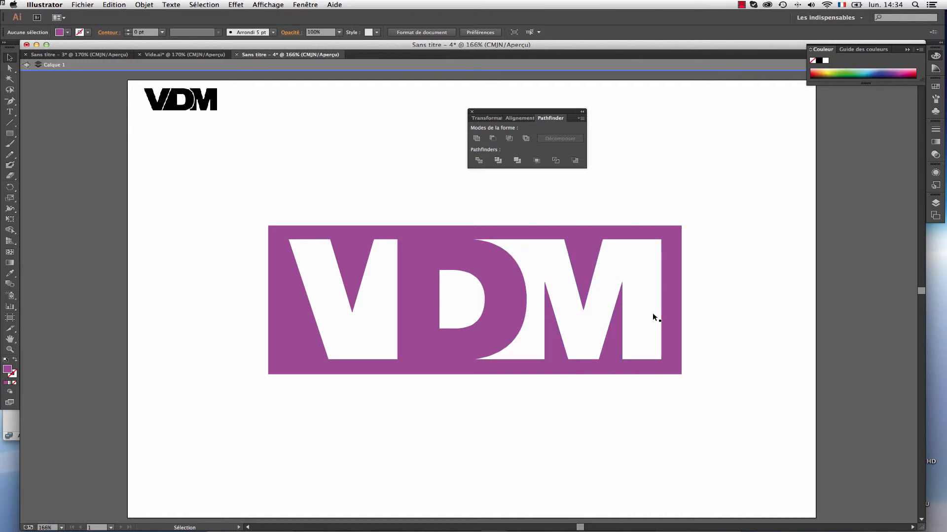
Step: Change the compound path's fill colour to white (FFFFFF) and deselect it
click(680, 321)
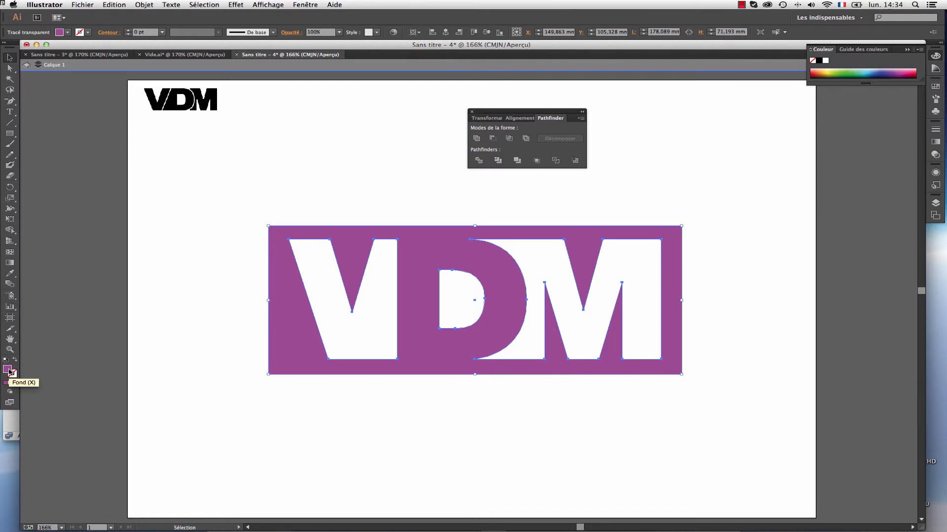
double_click(9, 370)
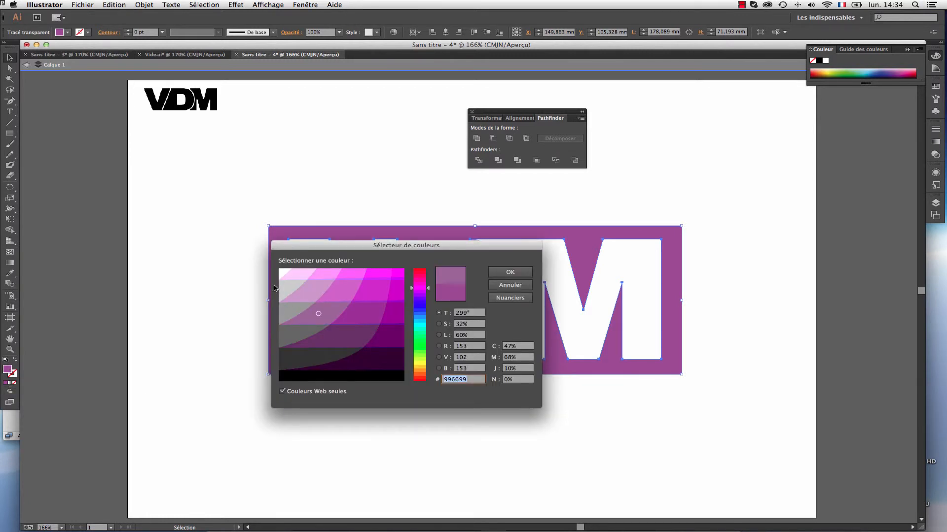
click(282, 271)
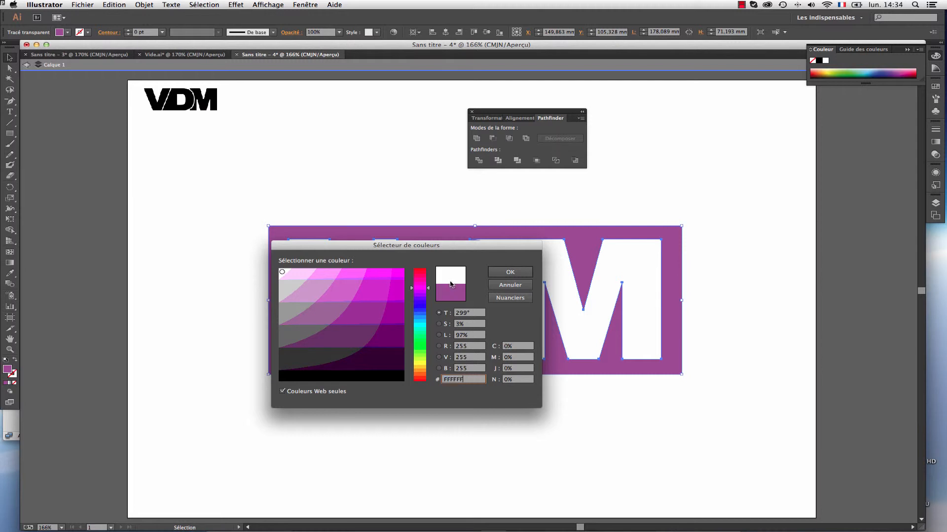
click(500, 273)
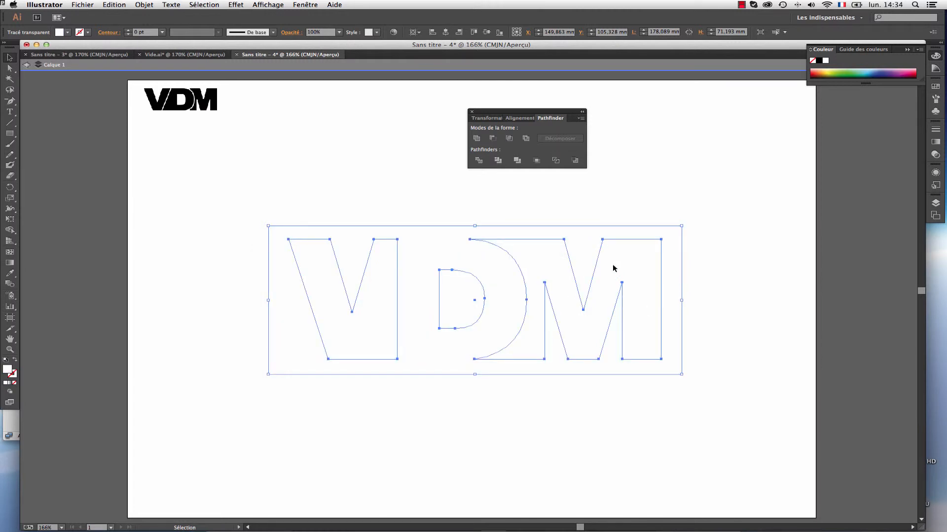
click(720, 268)
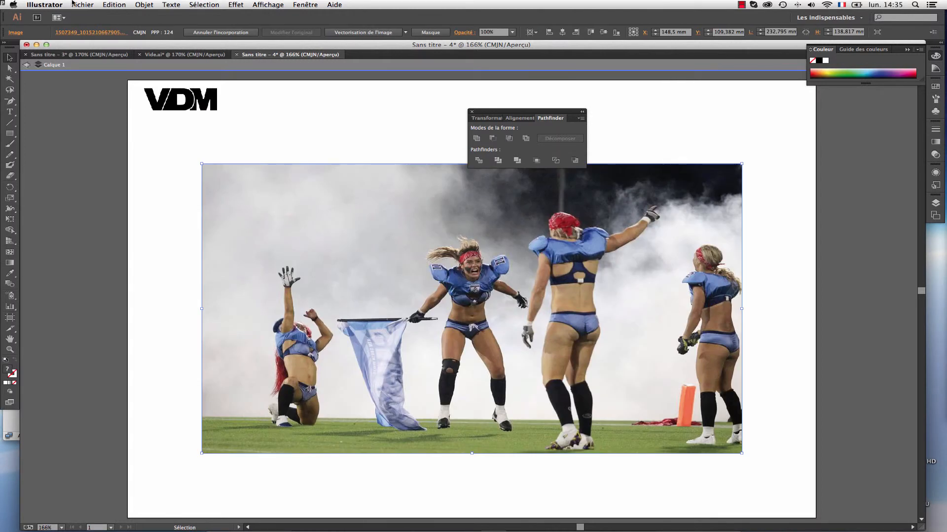
Step: Send the football photo to the back, behind the white VDM compound path
click(141, 5)
mouse_move(154, 24)
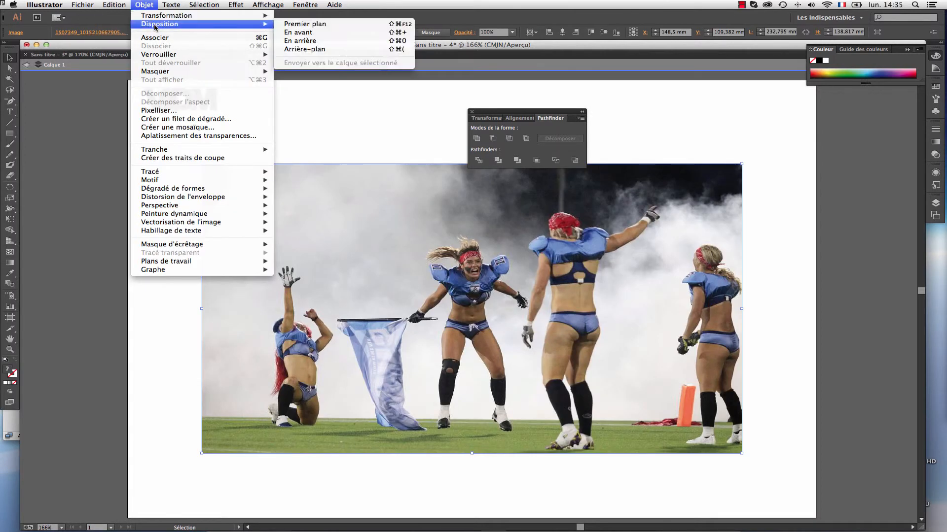
click(321, 49)
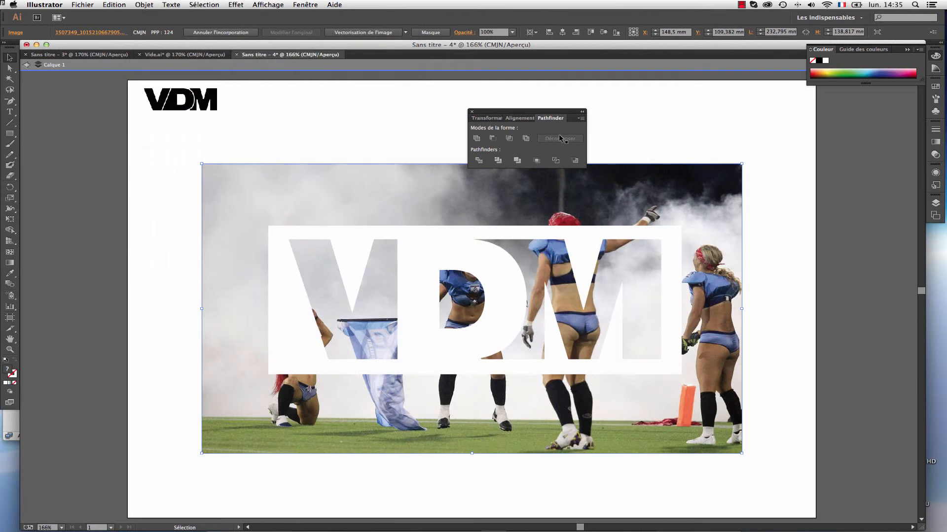
Step: Scale the white VDM logo down to about 60 by 24 mm, place it in the photo's upper-left area and deselect it
click(677, 371)
drag(682, 375, 327, 221)
click(407, 142)
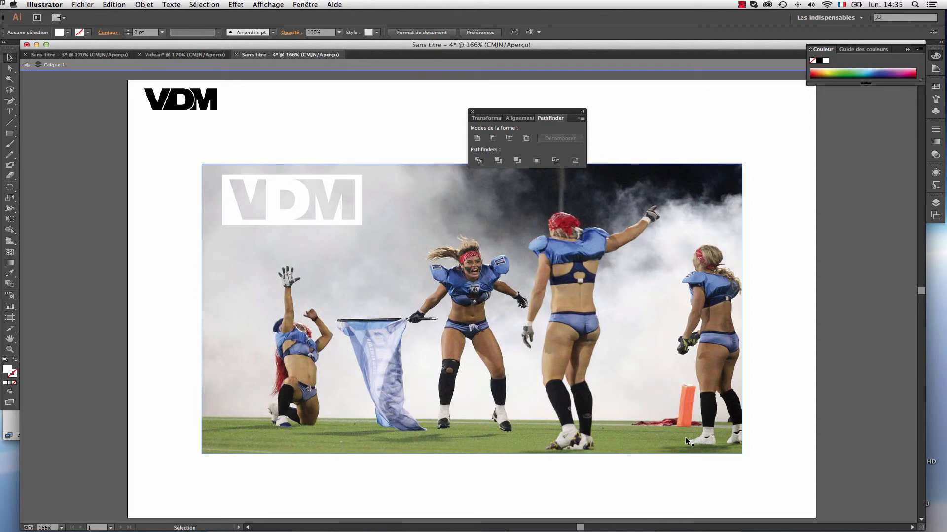
Step: Reduce the white VDM logo's opacity to 40% and move it over the dark upper-right area of the photo
click(358, 213)
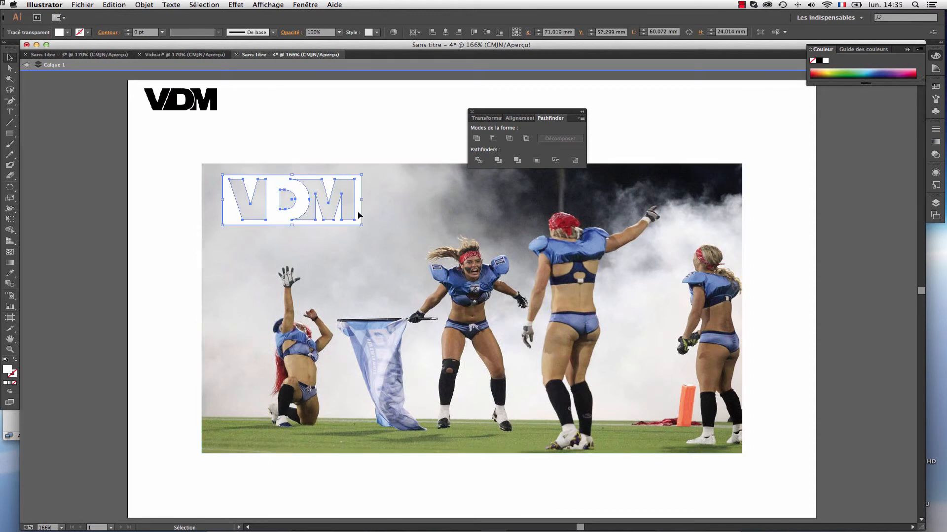
click(310, 4)
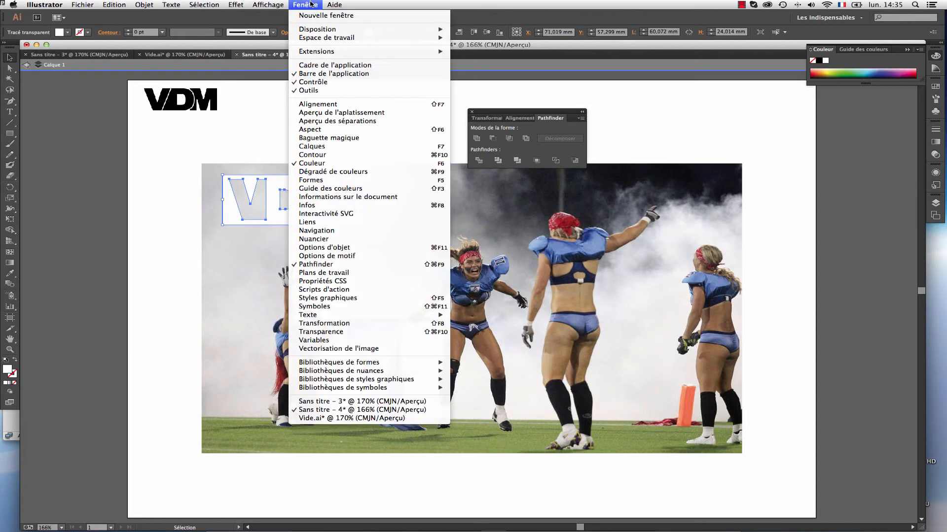
click(324, 129)
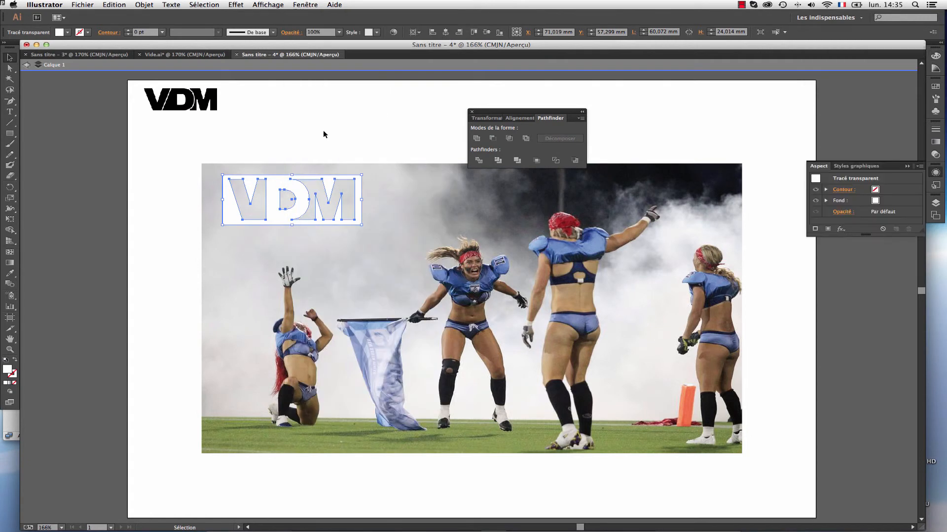
click(882, 211)
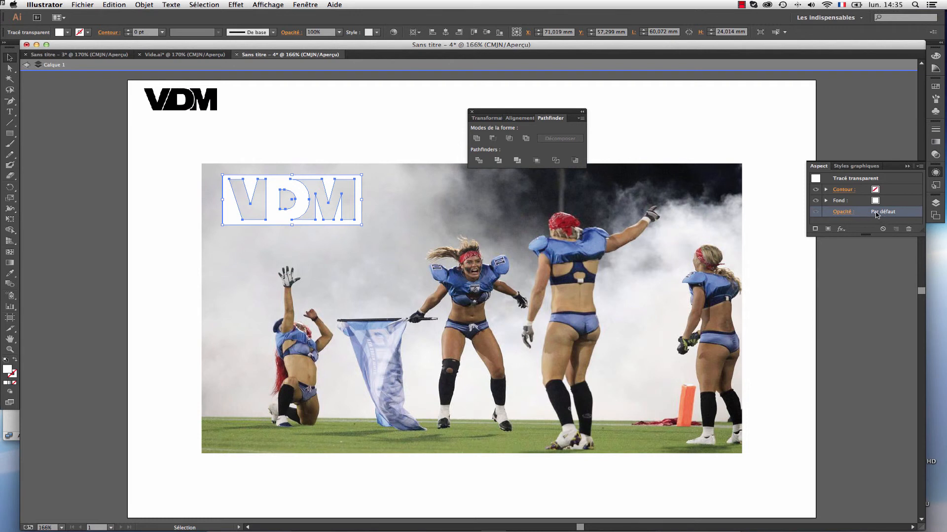
double_click(876, 214)
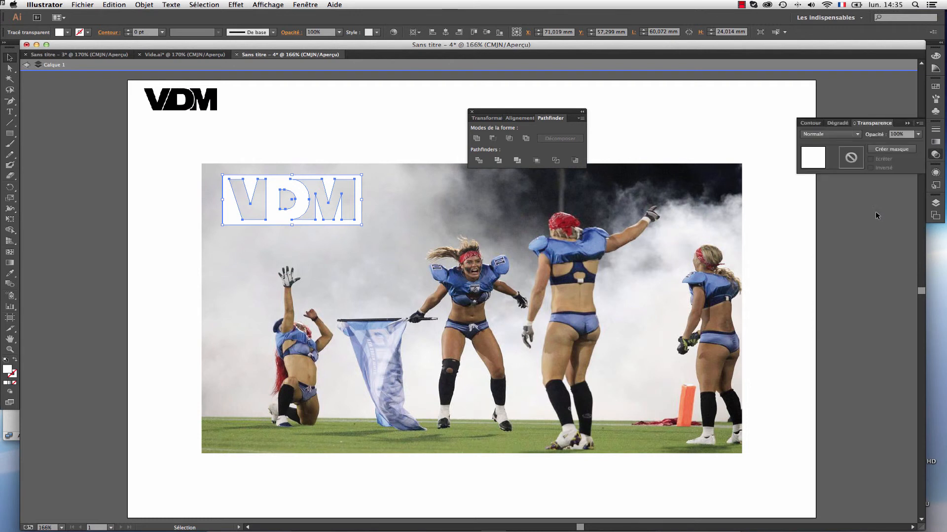
click(918, 134)
click(908, 202)
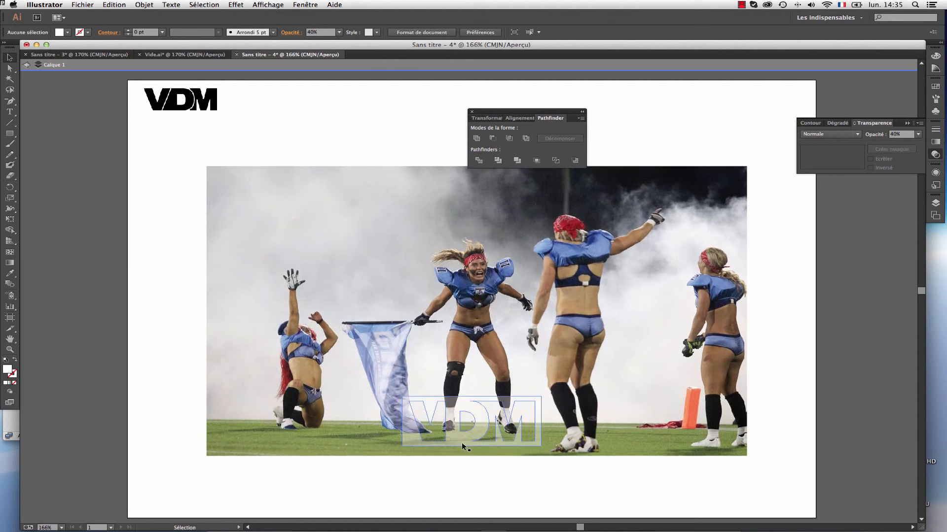
drag(462, 442, 658, 224)
click(807, 271)
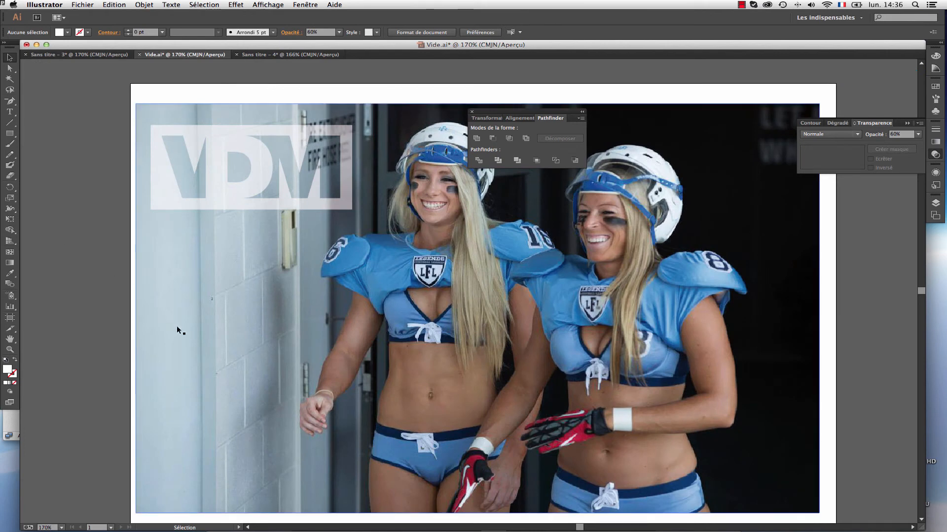
Step: In the Vide.ai document, move the VDM logo into the photo's upper-left corner and change its fill to black
mouse_move(212, 187)
mouse_down()
mouse_move(654, 442)
mouse_move(629, 414)
mouse_move(456, 364)
mouse_move(212, 186)
mouse_up()
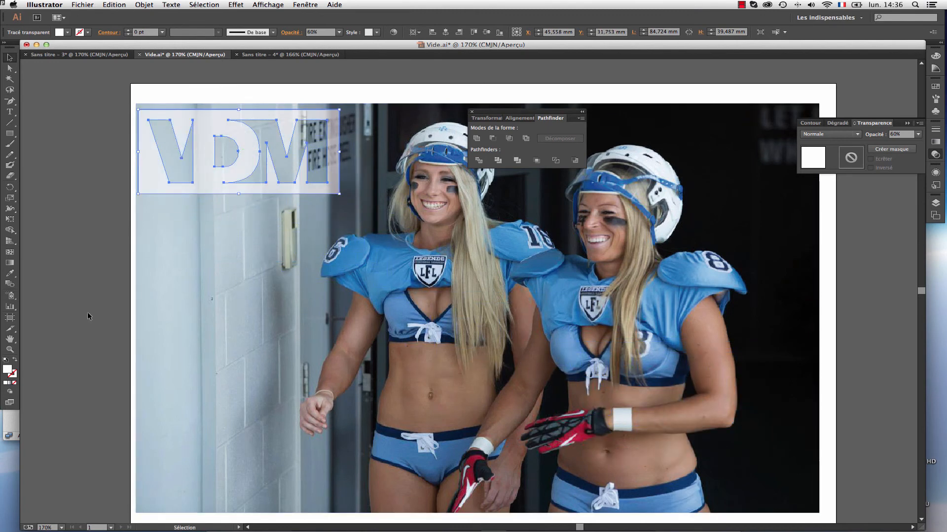
double_click(8, 370)
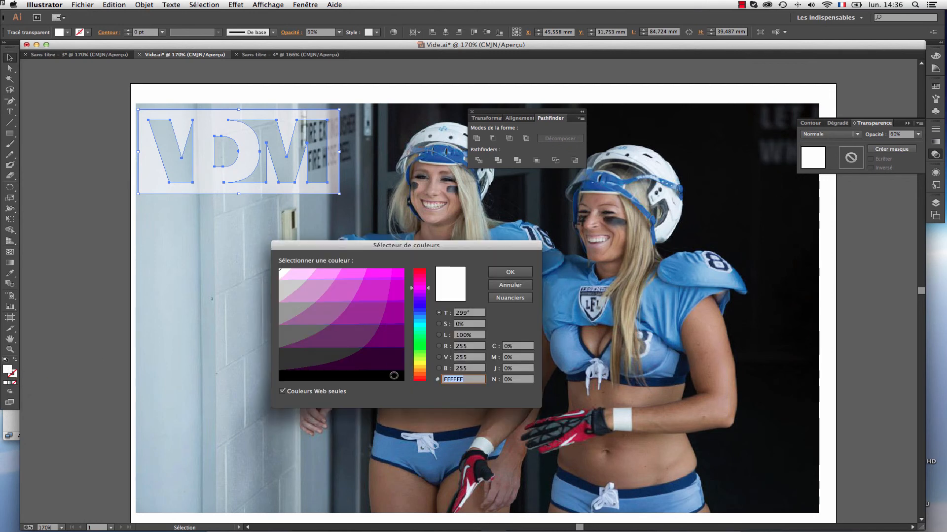
click(393, 376)
click(518, 271)
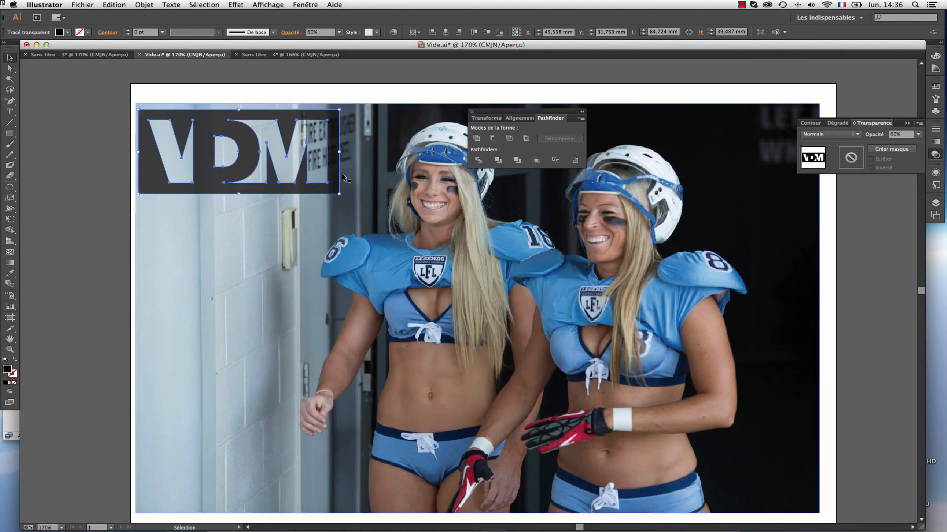
Step: Set the black VDM logo's opacity to 20%
click(918, 135)
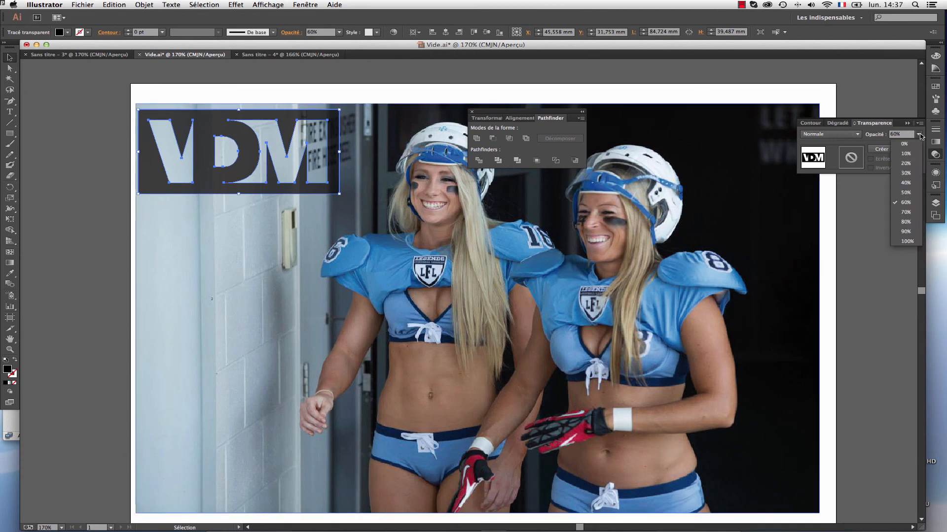
click(909, 164)
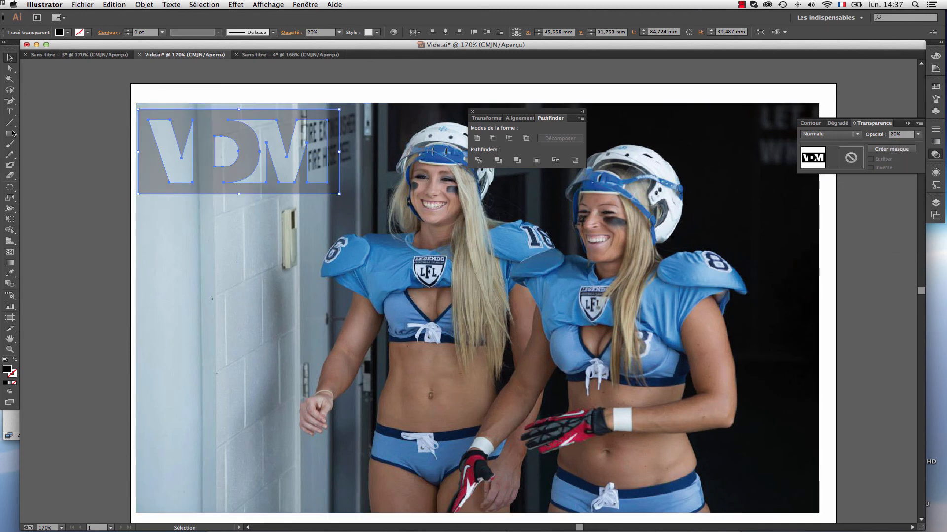